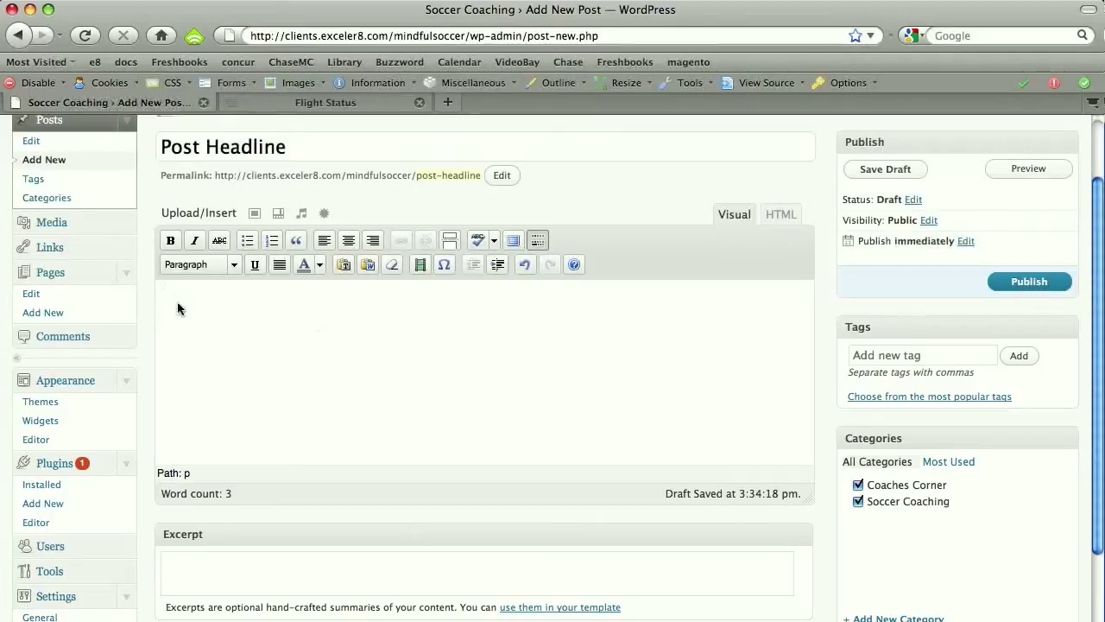
Replace the post title with "David Beckham's Soccer Psychology", copied from the Untitled text document.
key(super+Tab)
key(super+Tab)
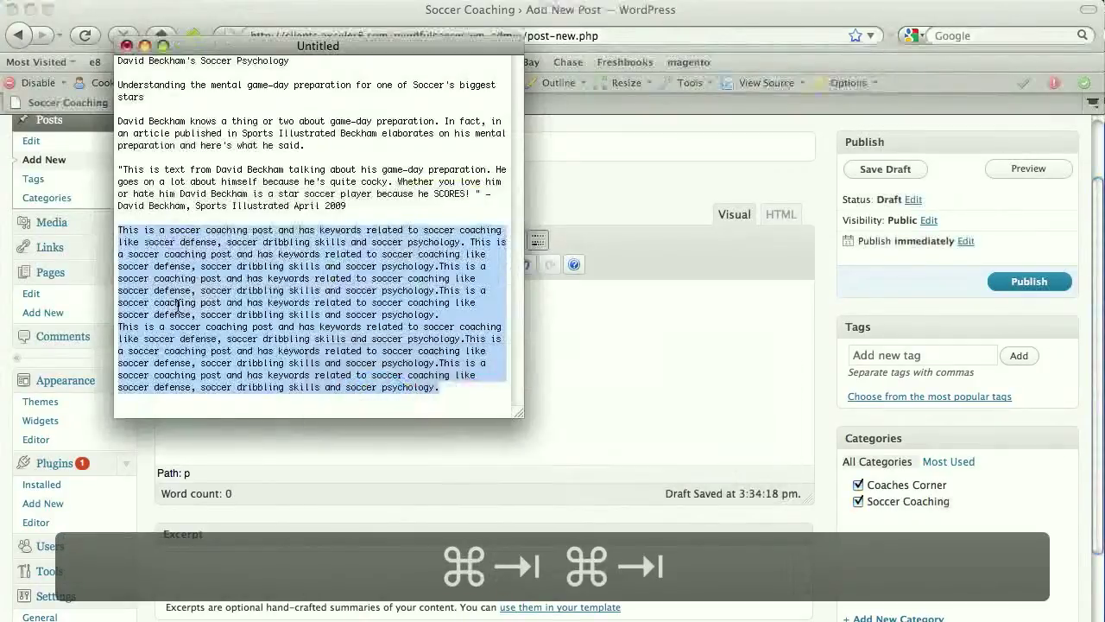
click(182, 193)
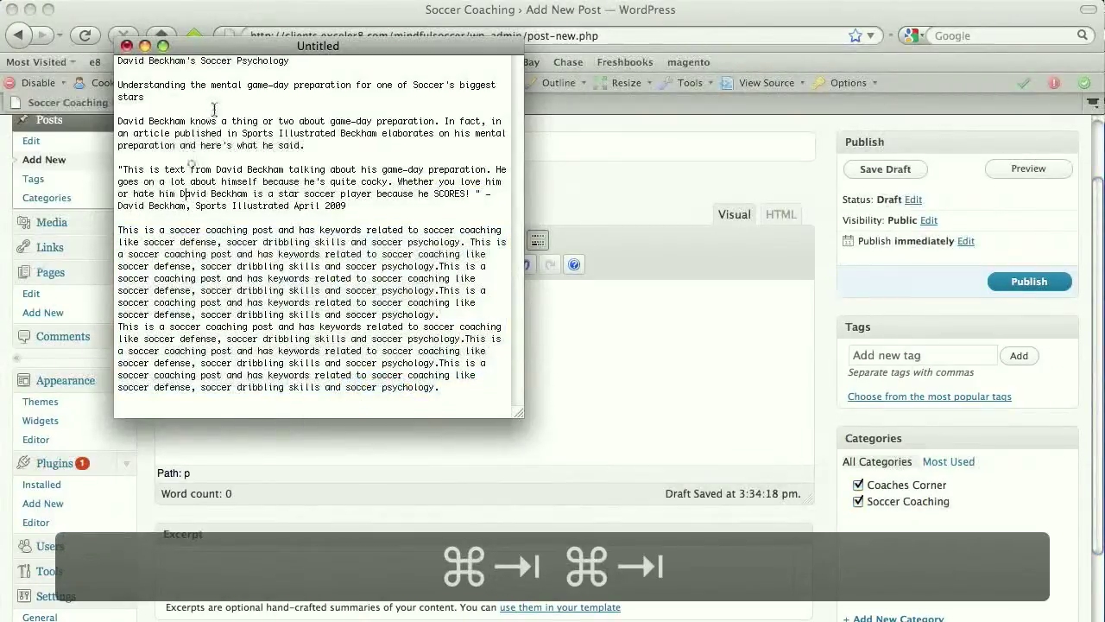
triple_click(297, 63)
key(super+c)
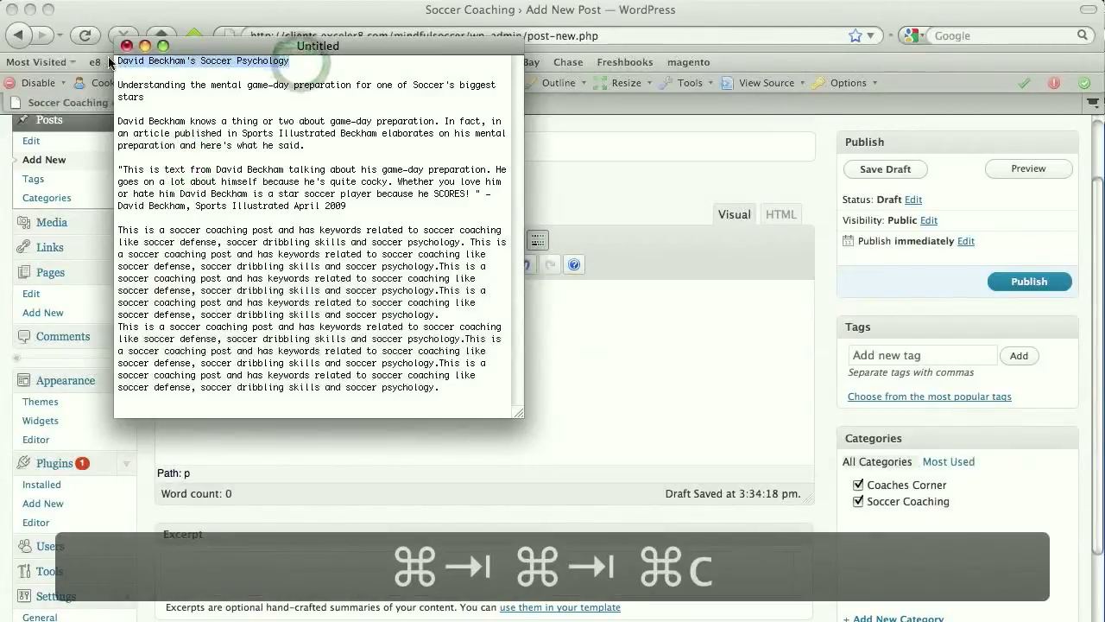
key(super+Tab)
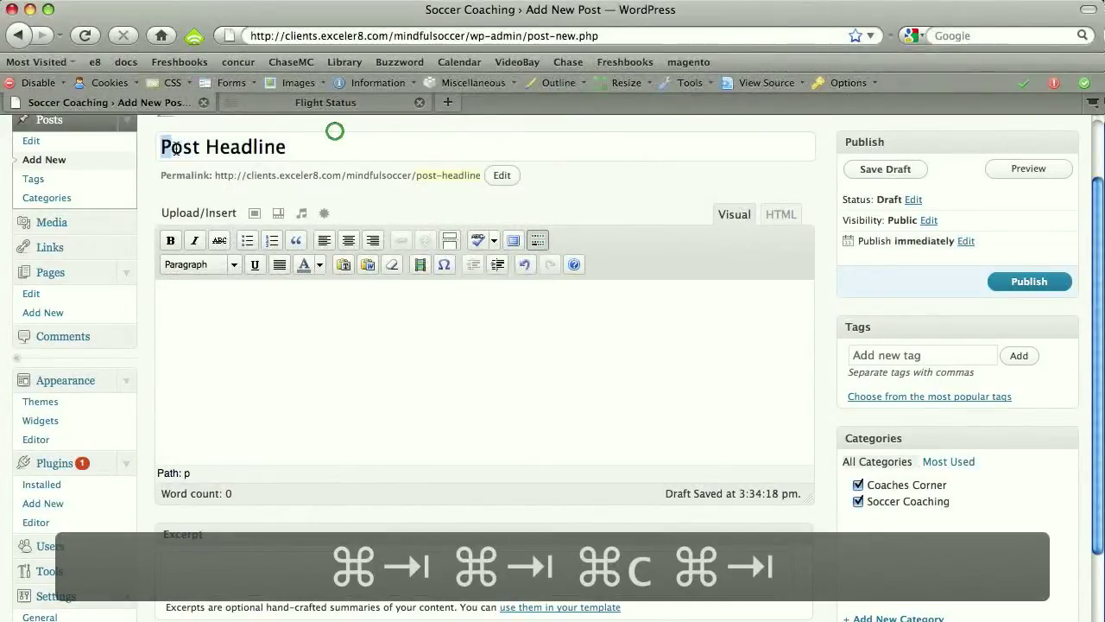
triple_click(306, 152)
key(super+v)
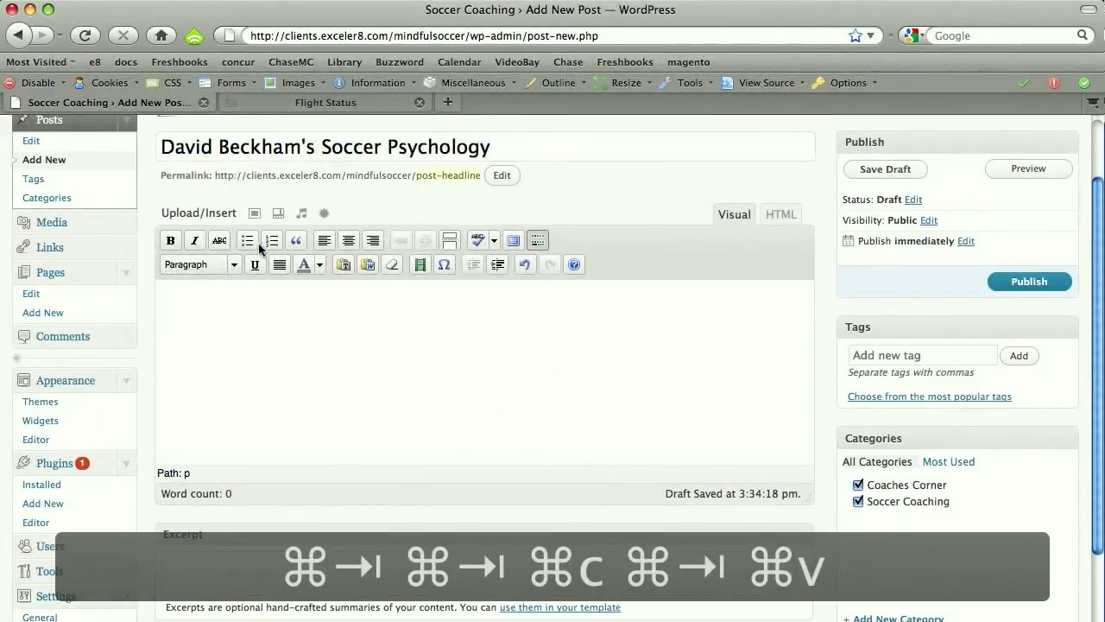
Copy the line "Understanding the mental game-day preparation for one of Soccer's biggest stars" from the Untitled text document into the post body.
key(super+Tab)
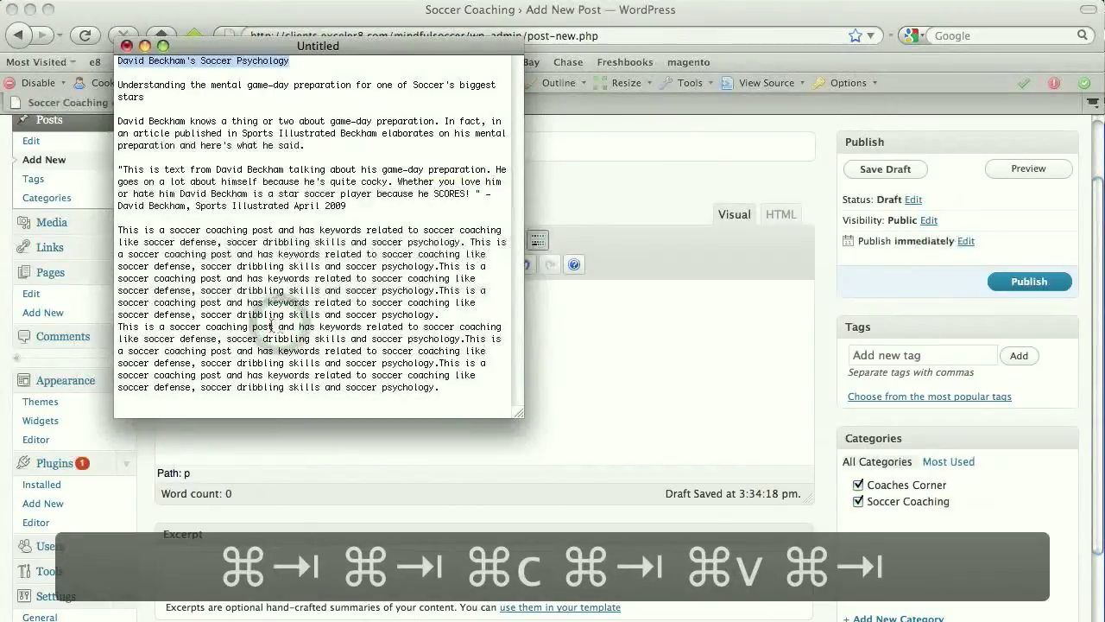
click(151, 97)
triple_click(151, 97)
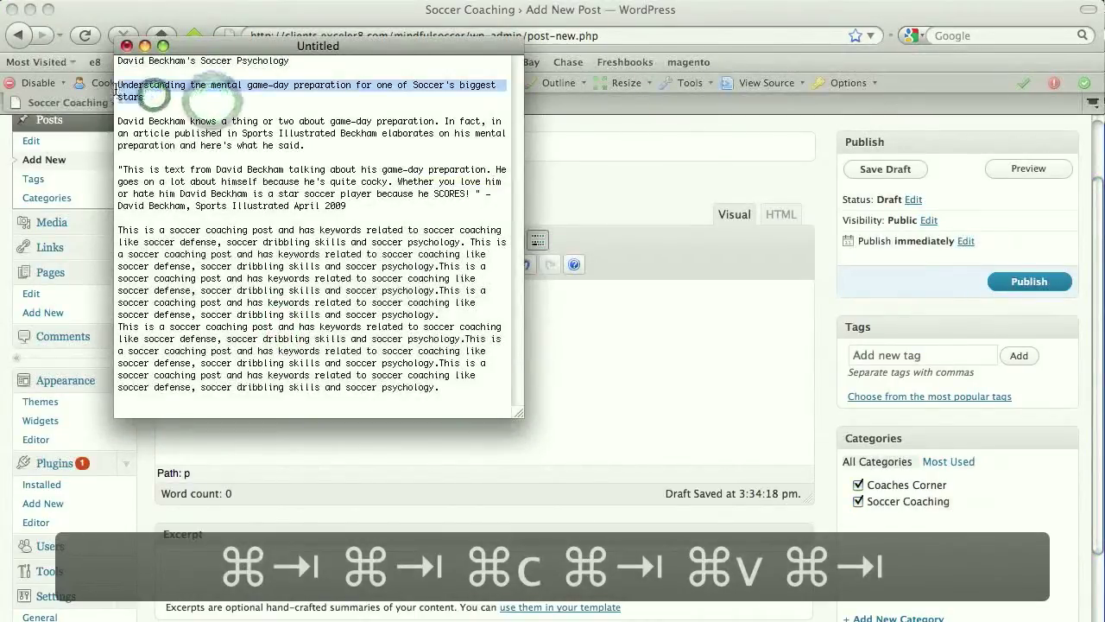
key(super+c)
key(super+Tab)
key(super+v)
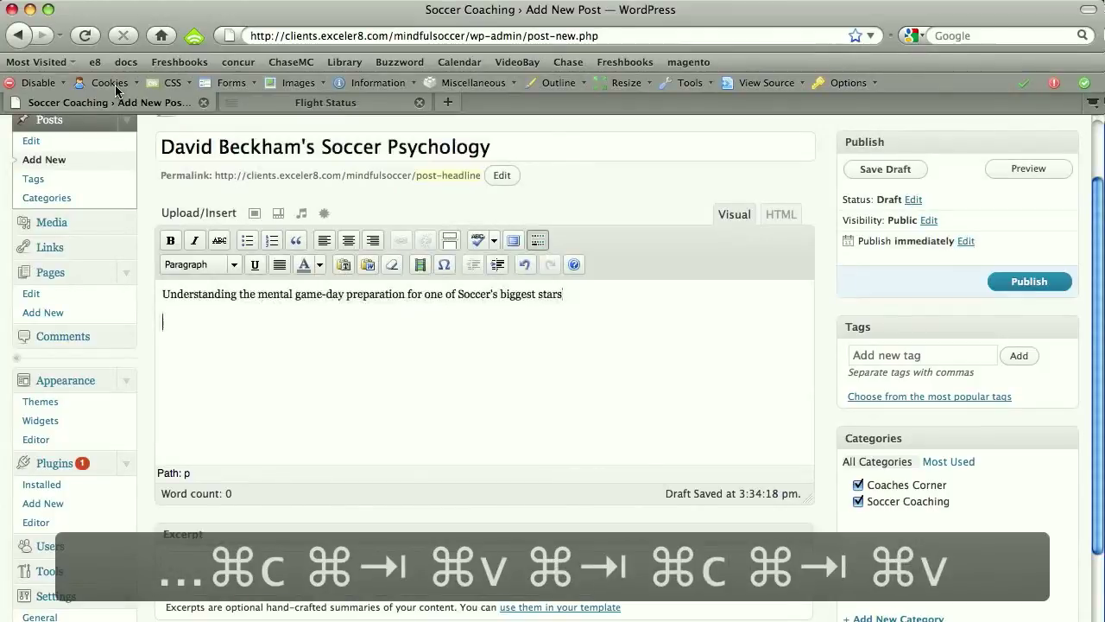
Copy the introductory paragraph starting "David Beckham knows a thing or two" from the text document into the post body below the first line.
key(super+Tab)
click(203, 131)
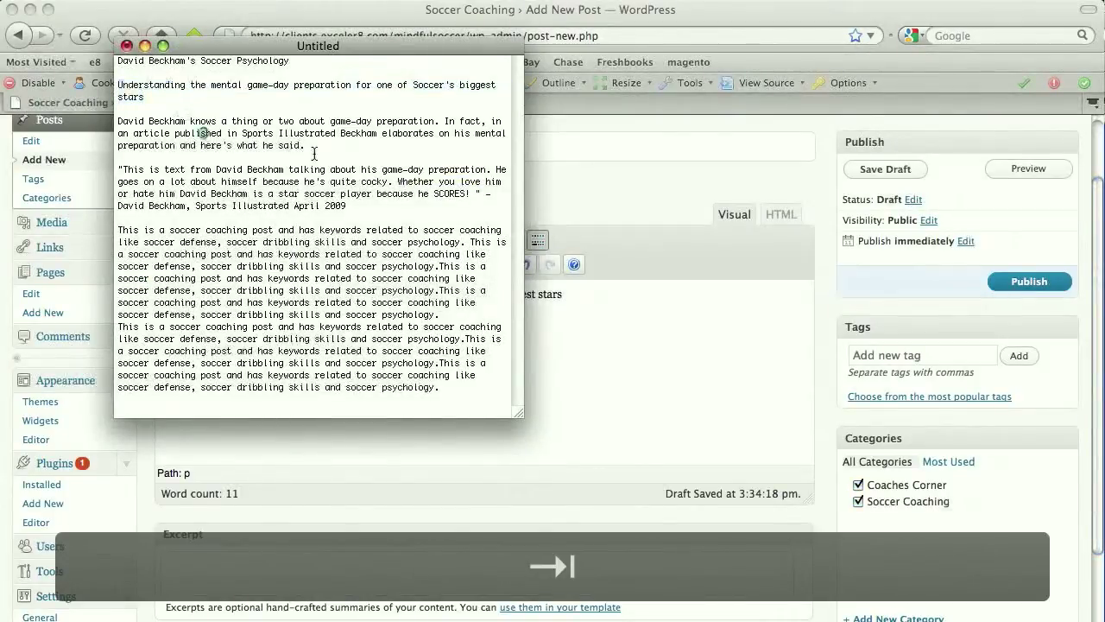
triple_click(309, 147)
key(super+c)
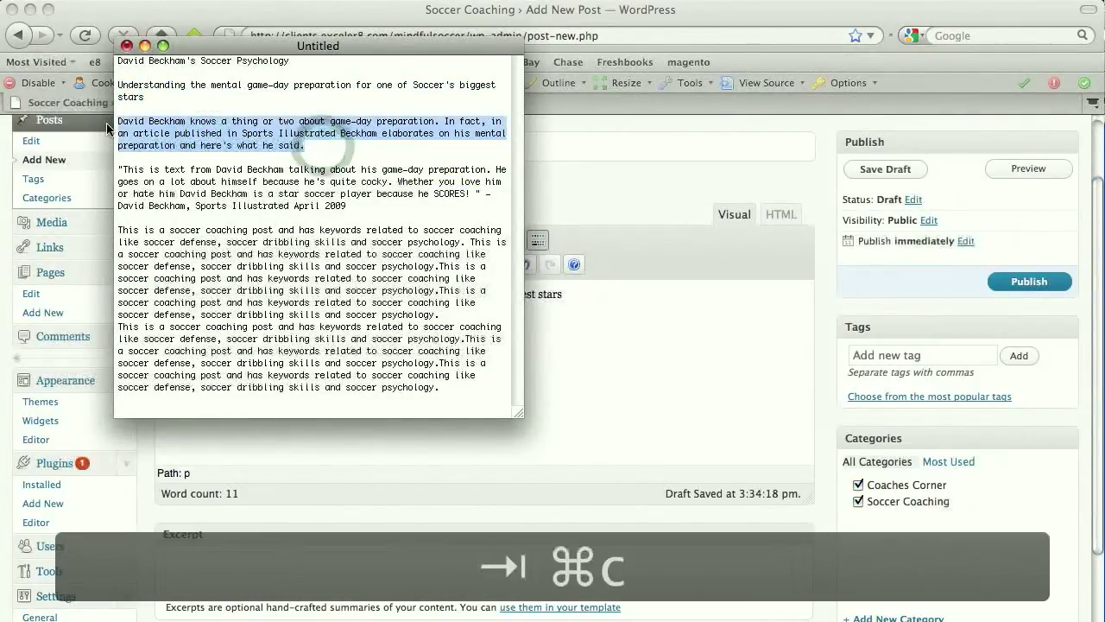
key(super+Tab)
key(super+v)
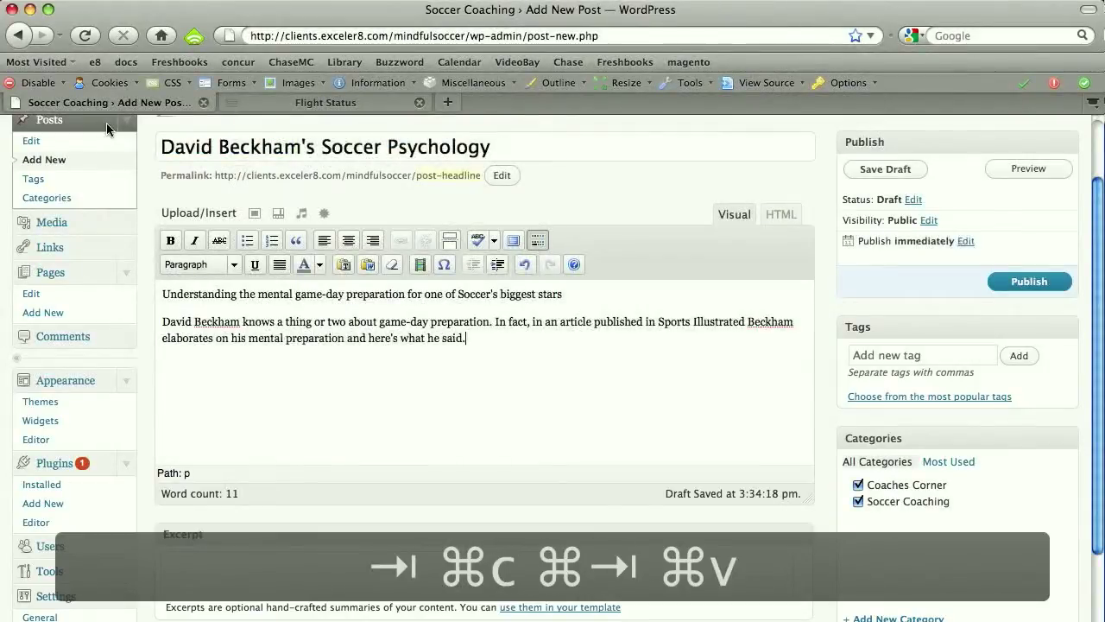
Copy the quotation credited to Sports Illustrated April 2009 from the text document into the post body below the introduction.
key(super+Tab)
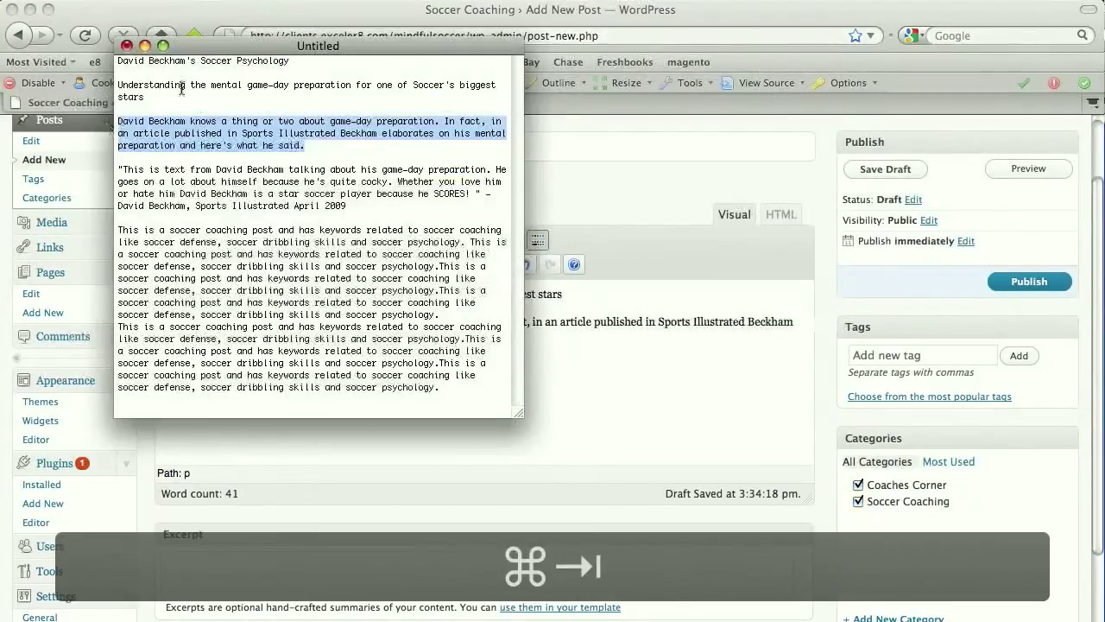
drag(359, 207, 117, 169)
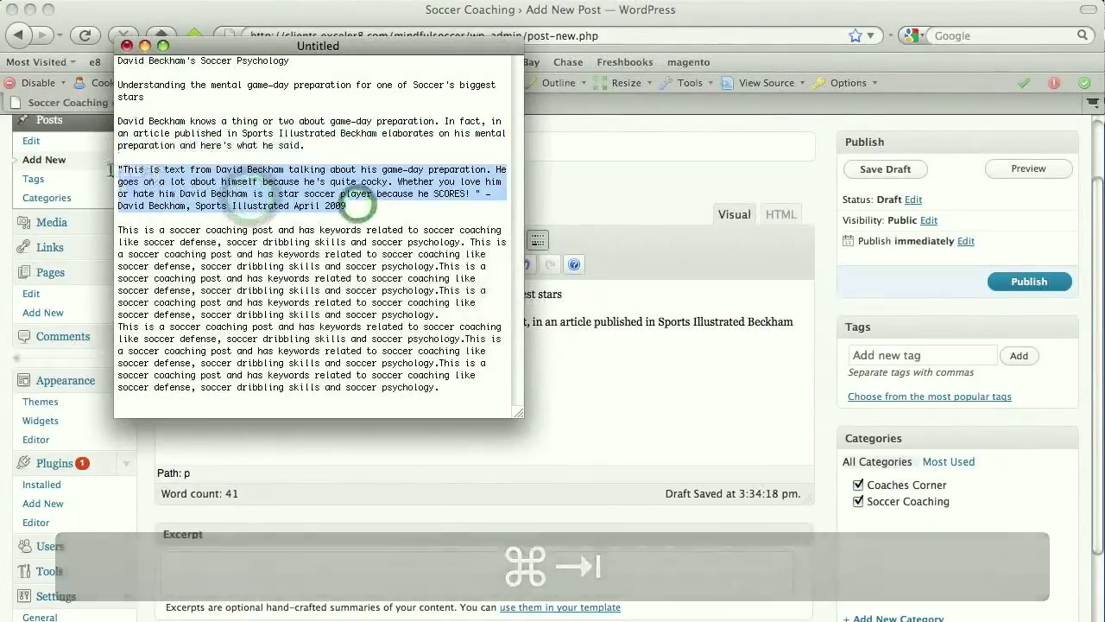
key(super+c)
key(super+Tab)
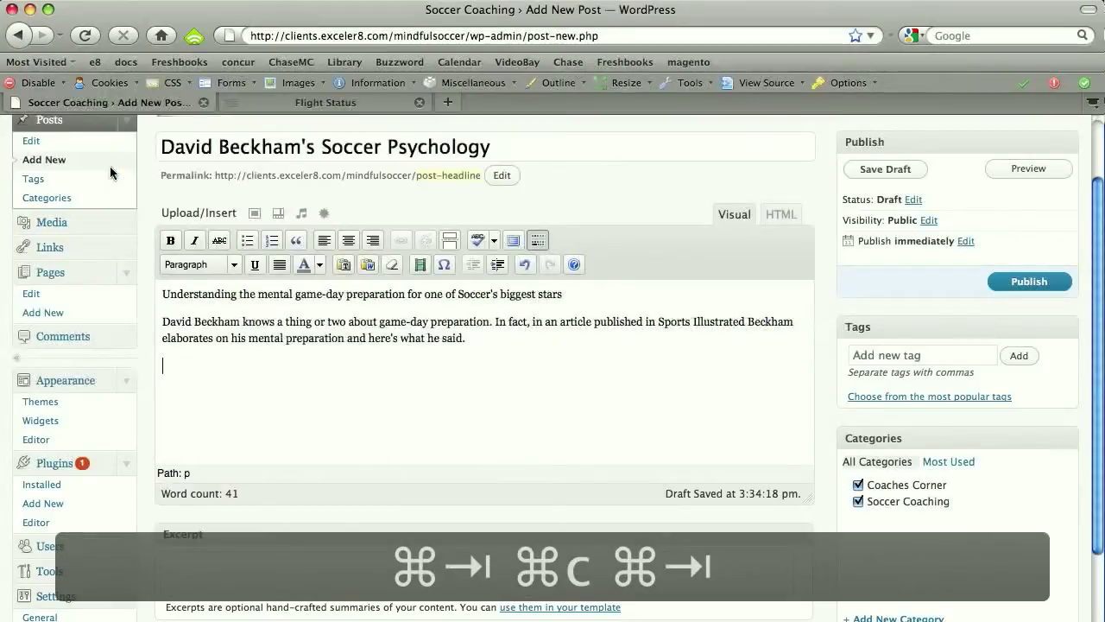
key(super+v)
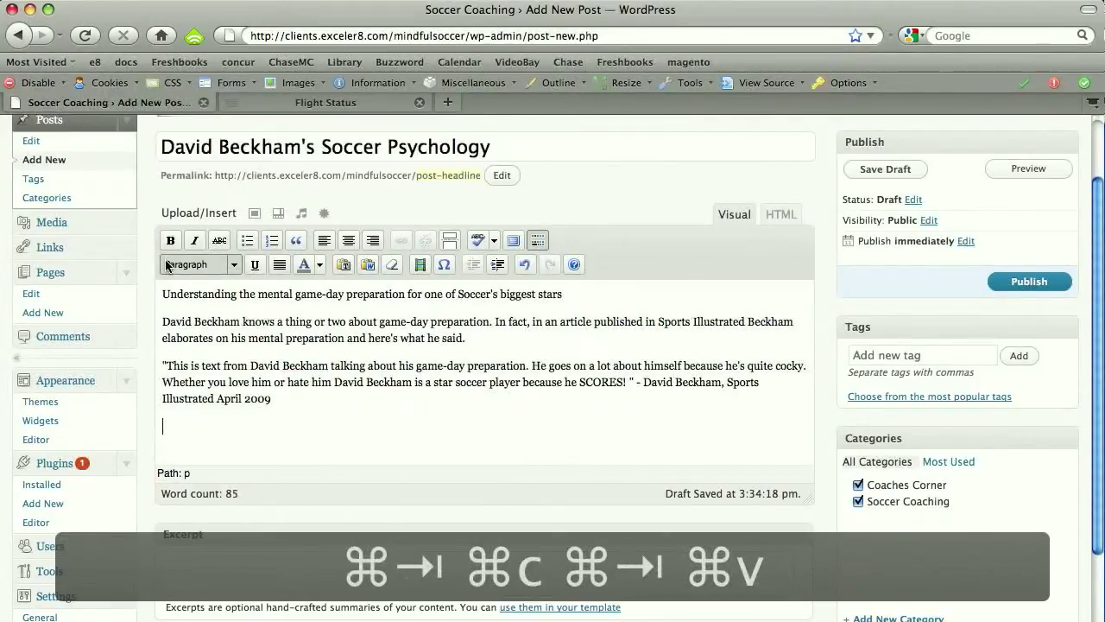
Copy the remaining soccer coaching keyword paragraphs from the text document to the end of the post body.
key(super+Tab)
click(442, 398)
drag(411, 389, 112, 234)
key(super+c)
key(super+Tab)
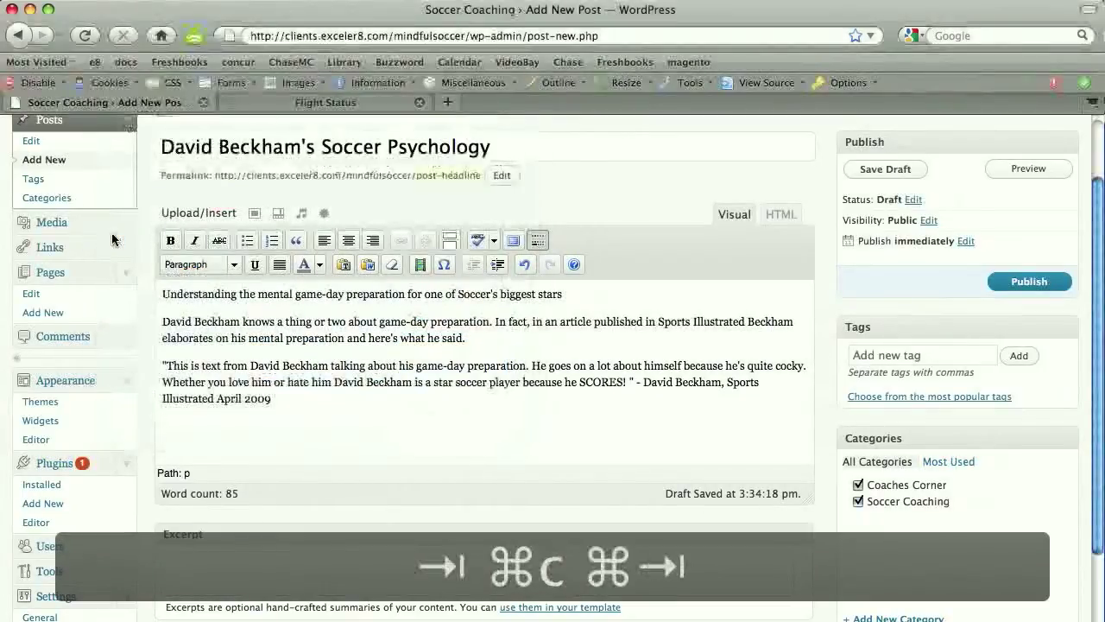
key(super+v)
Format the first line of the post body, "Understanding the mental game-day preparation for one of Soccer's biggest stars", as Heading 3.
scroll(326, 335, up, 5)
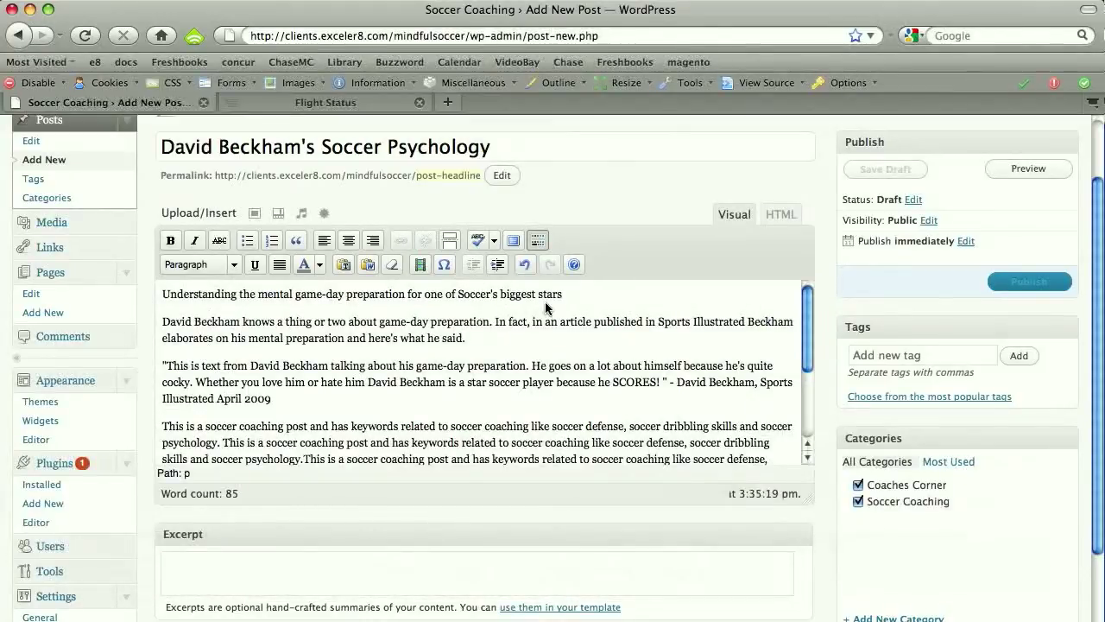
drag(574, 294, 147, 285)
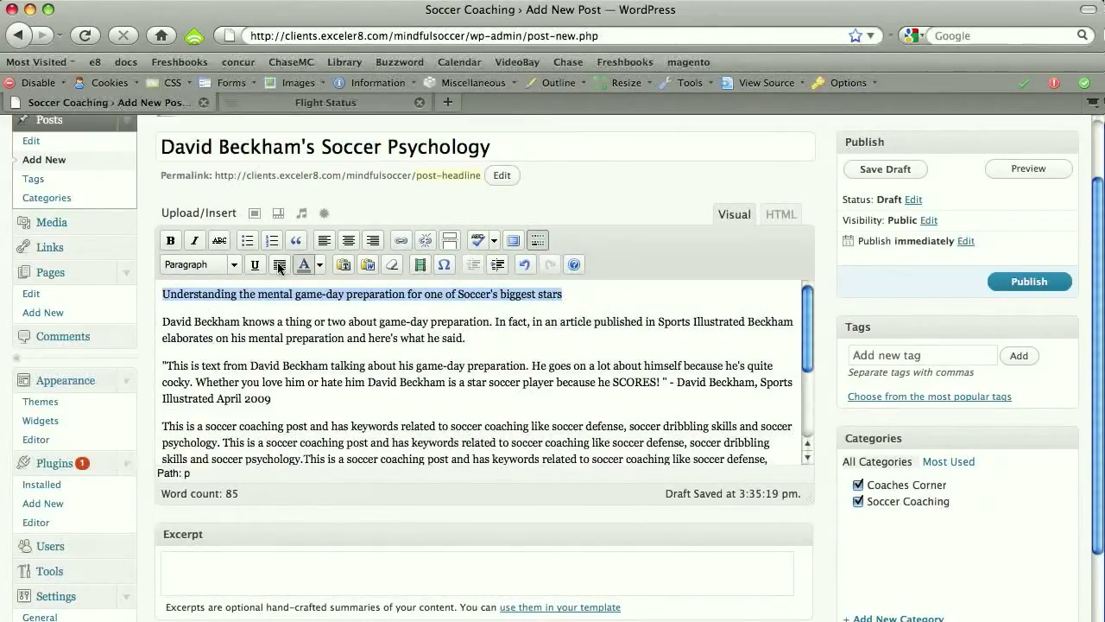
click(231, 268)
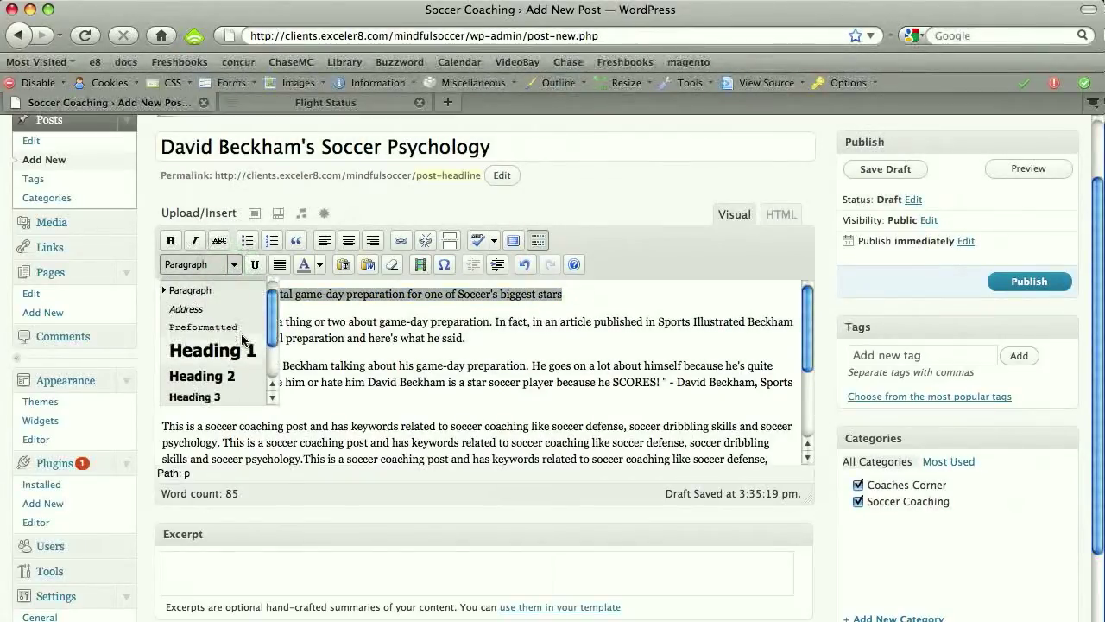
scroll(243, 339, down, 1)
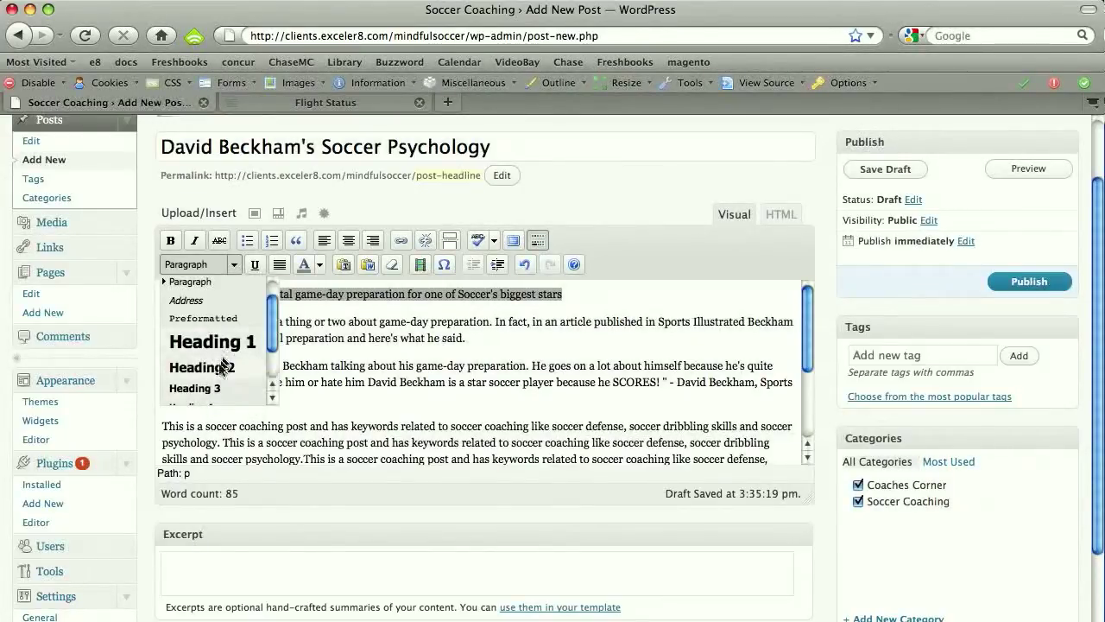
scroll(218, 380, down, 2)
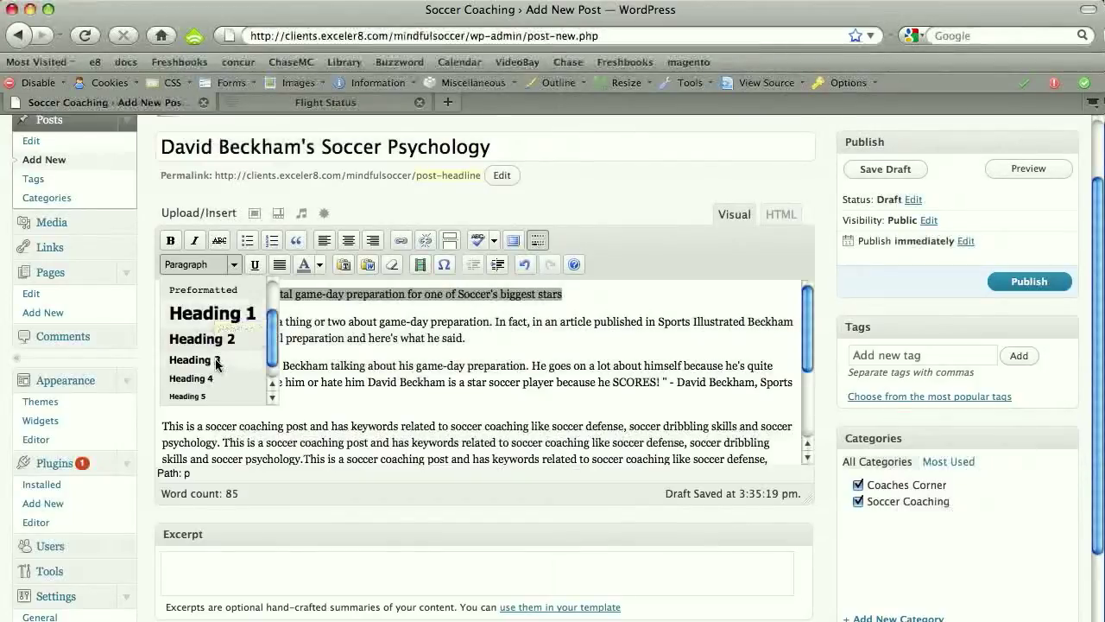
click(215, 360)
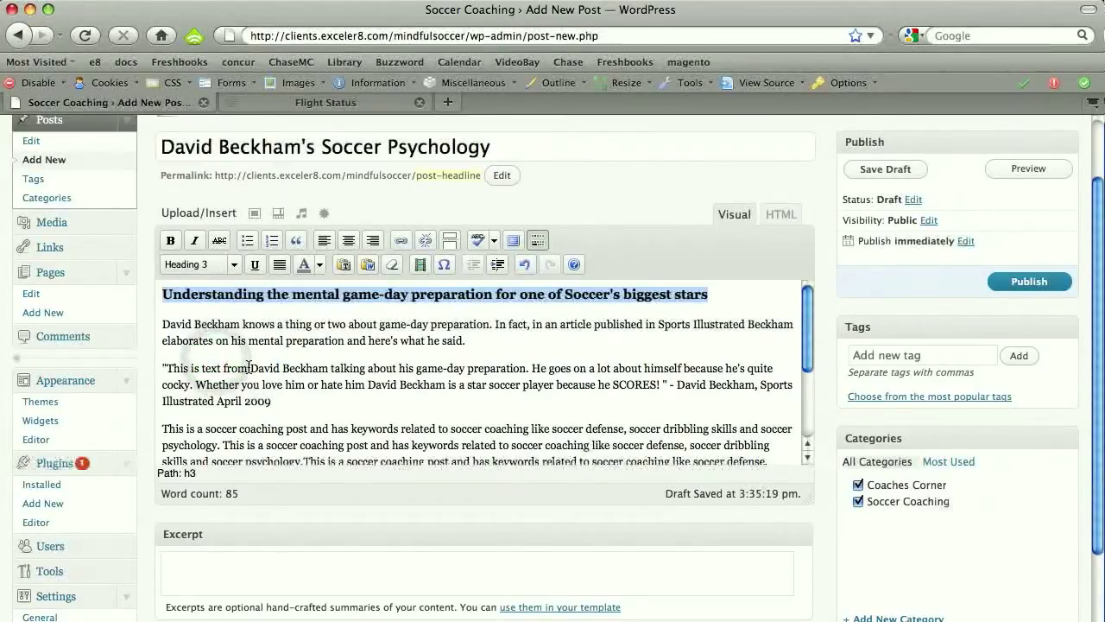
click(294, 352)
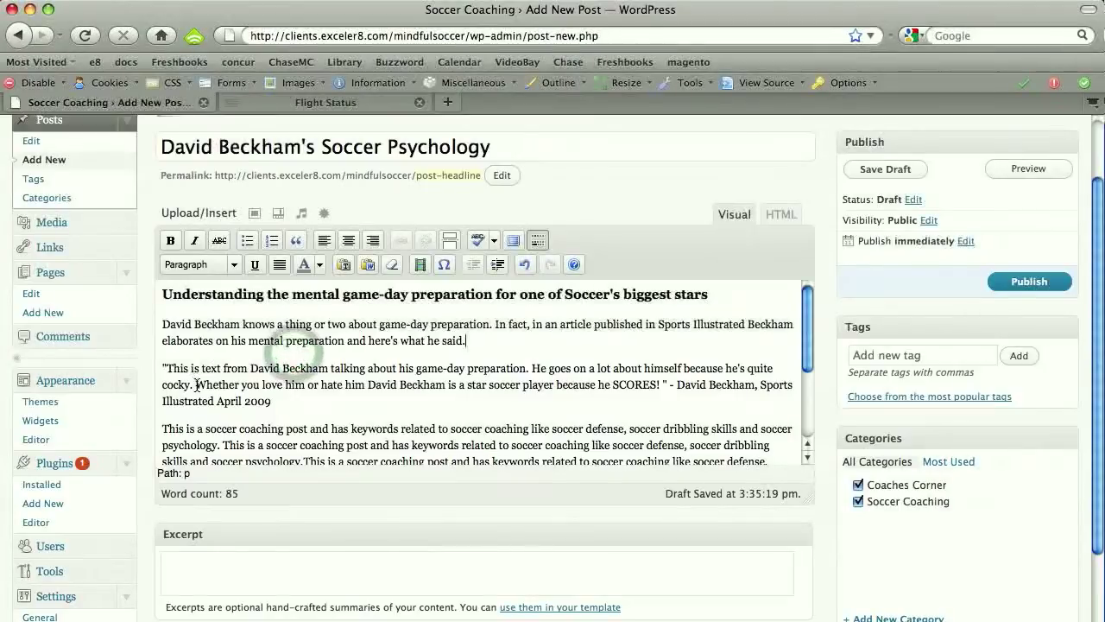
Format the David Beckham quotation paragraph as a blockquote.
drag(316, 395, 161, 366)
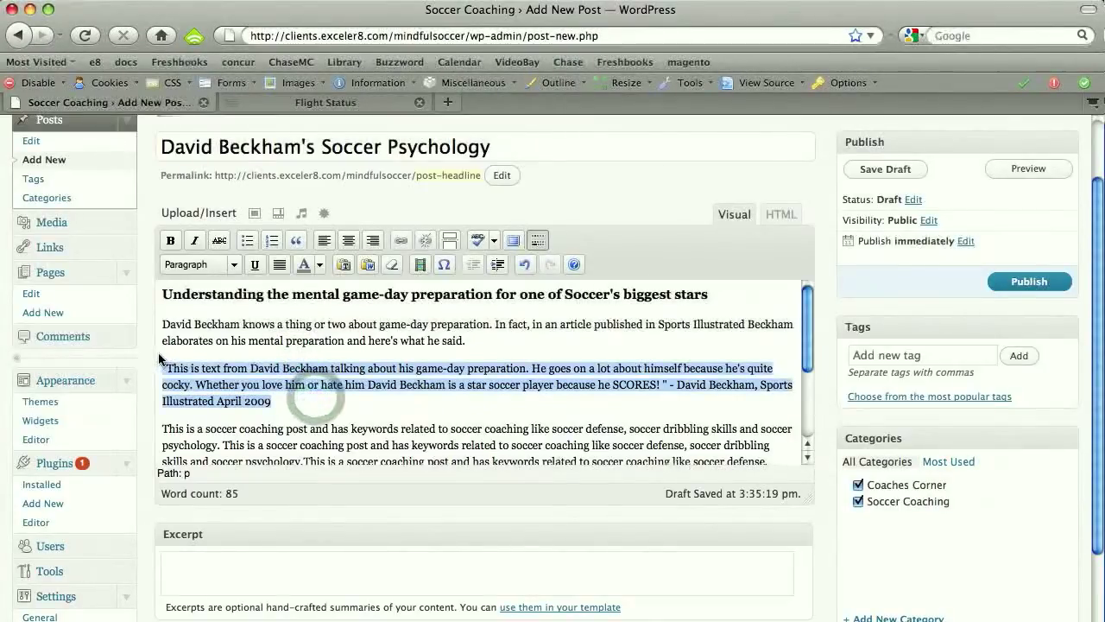
click(298, 241)
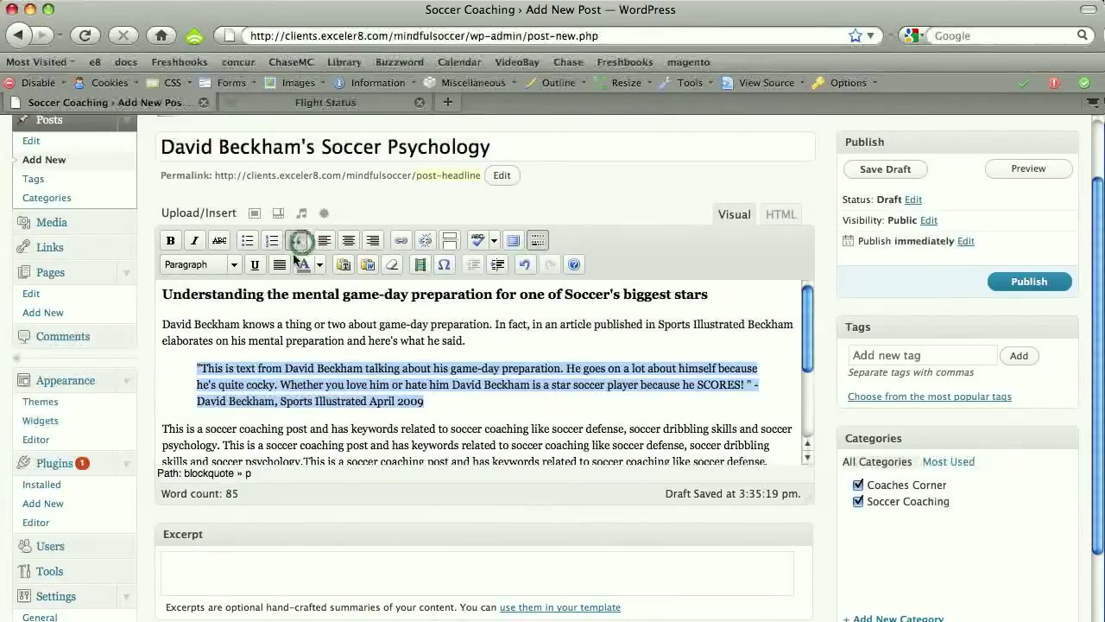
click(246, 358)
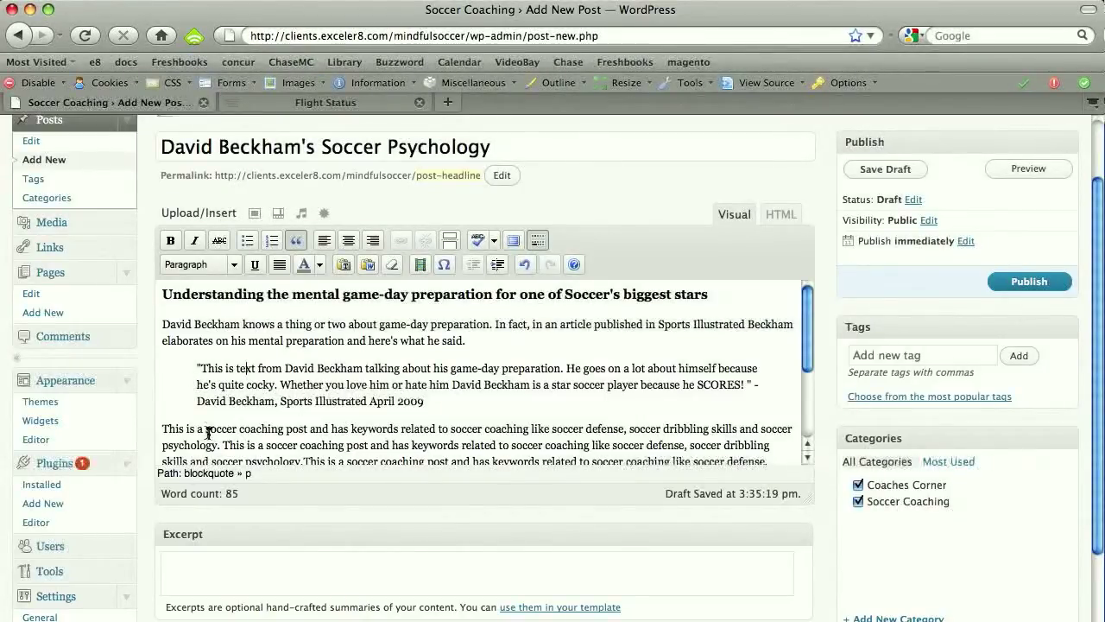
Make the first occurrences of "soccer coaching" and "soccer psychology" in the paragraph below the quotation bold.
drag(230, 430, 283, 430)
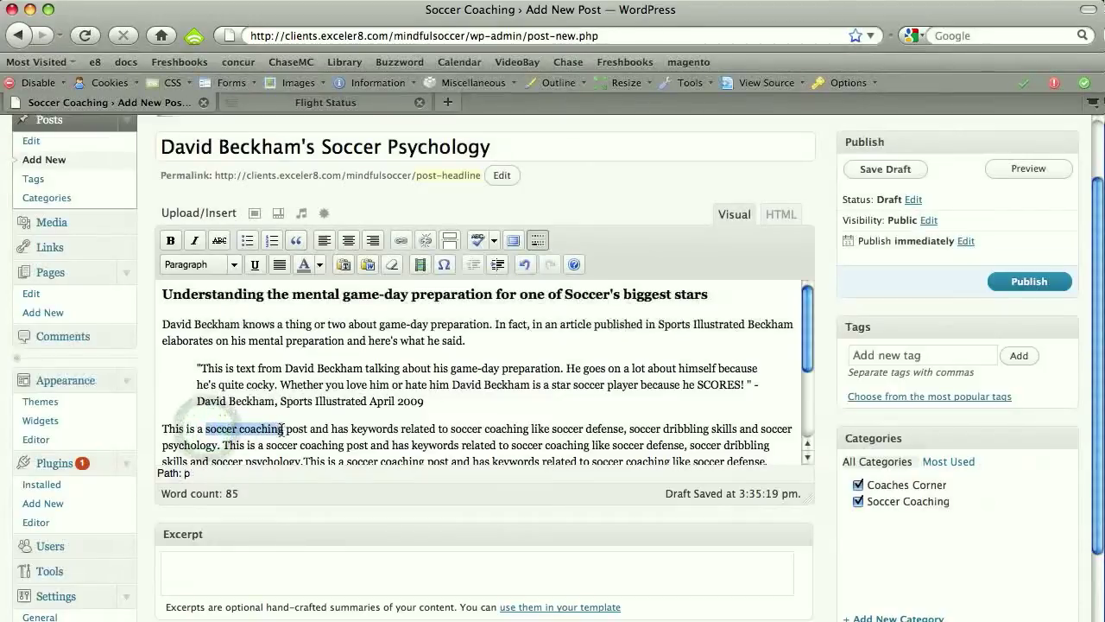
click(171, 241)
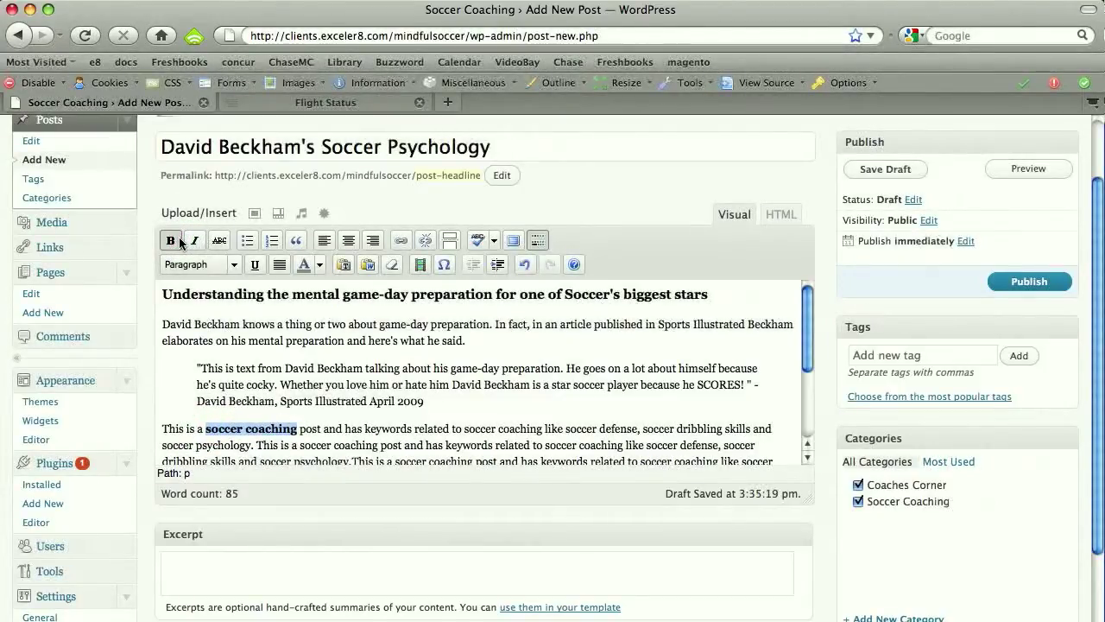
scroll(318, 382, down, 1)
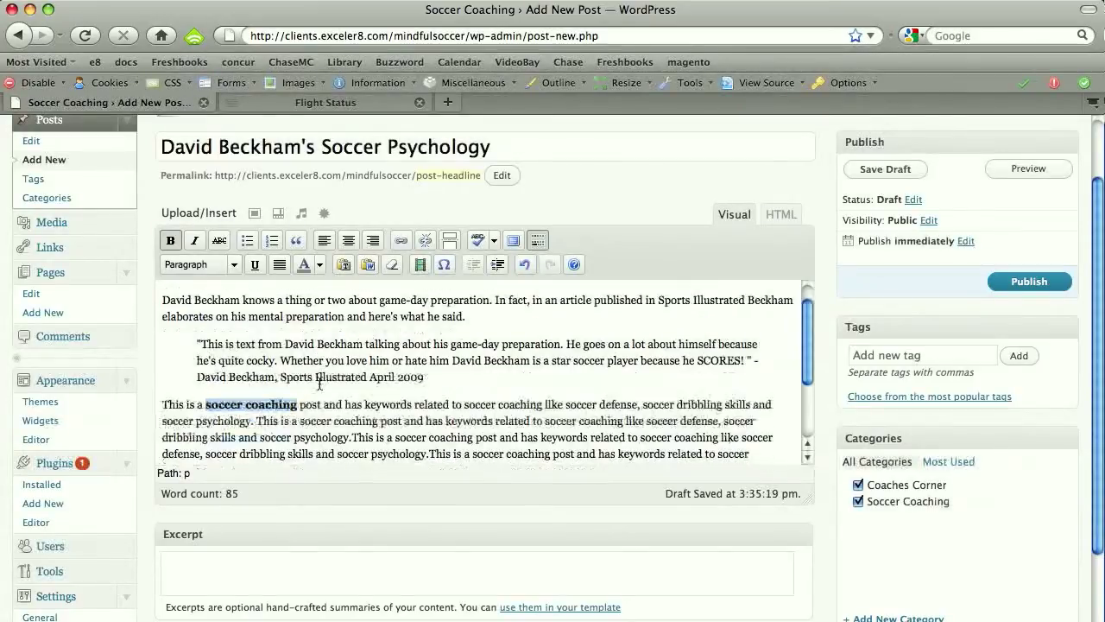
scroll(319, 383, down, 2)
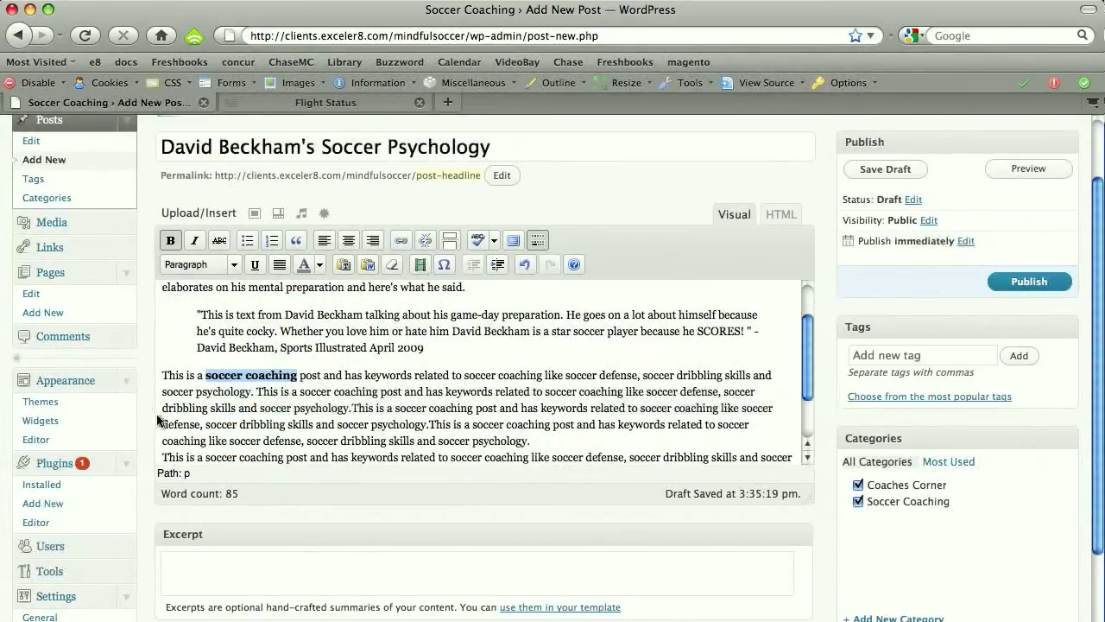
drag(161, 391, 250, 391)
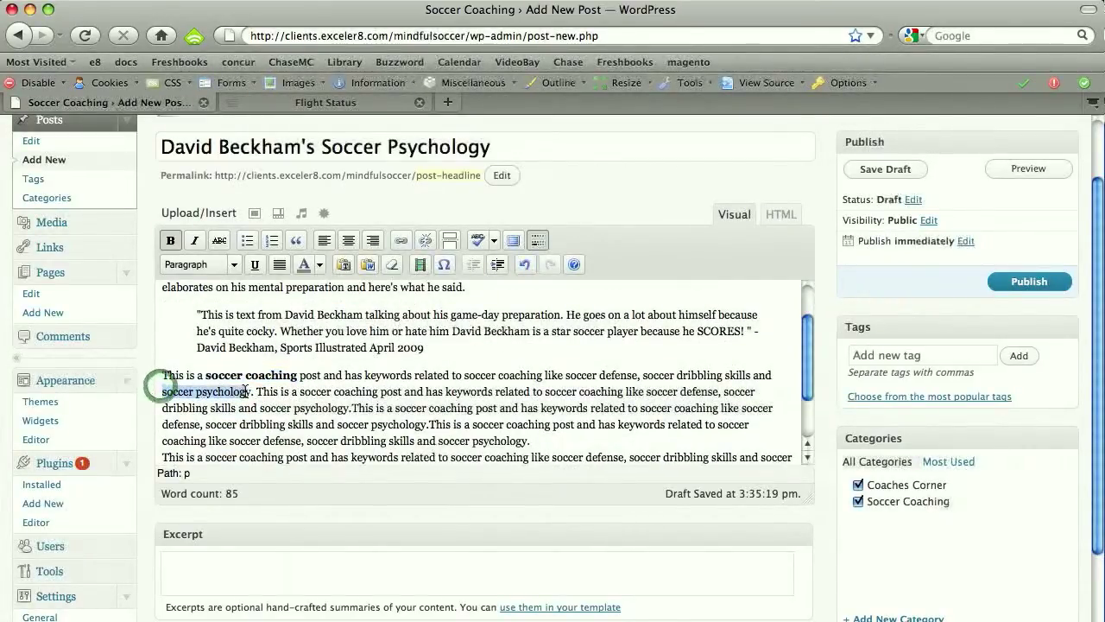
click(170, 240)
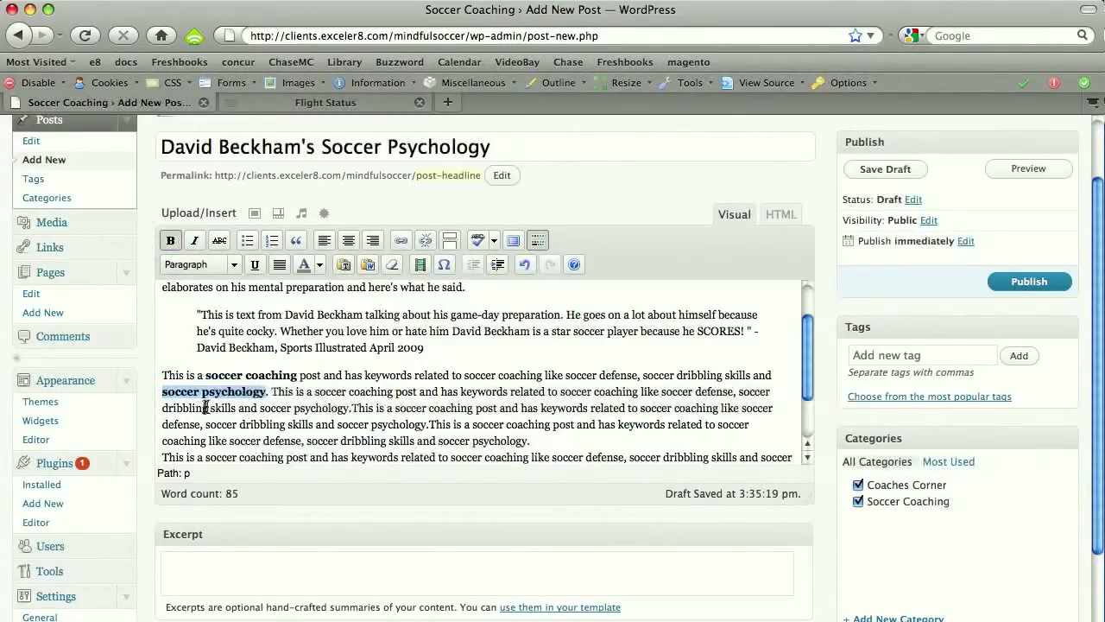
click(345, 395)
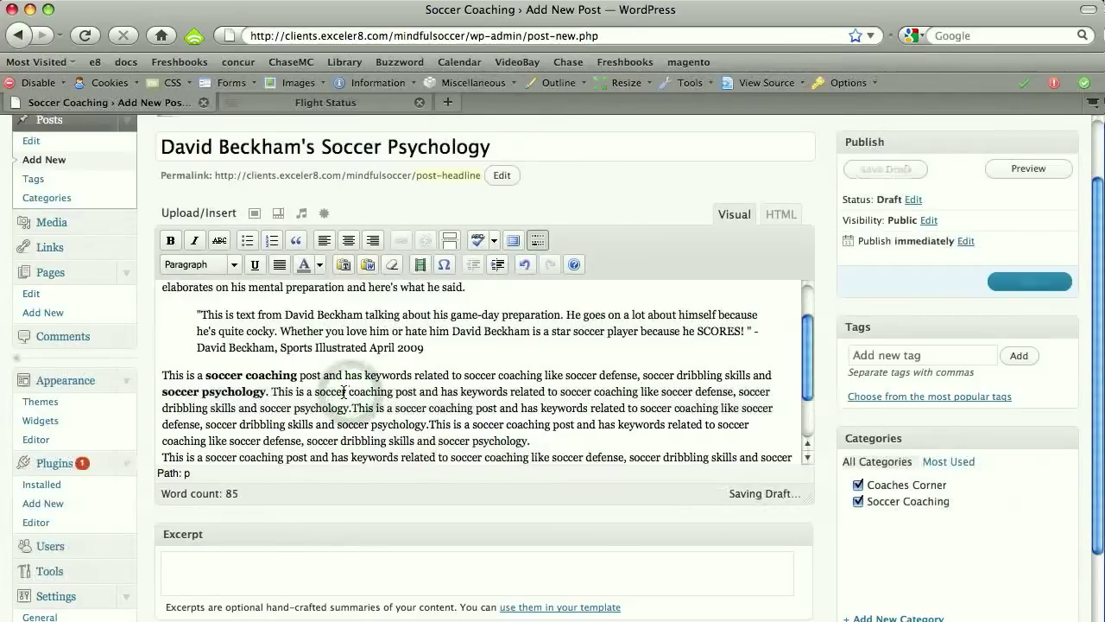
Upload david-beckham-soccer-psychology.jpg from the Desktop with the browser uploader, for insertion at the start of the post body's heading.
scroll(345, 393, up, 2)
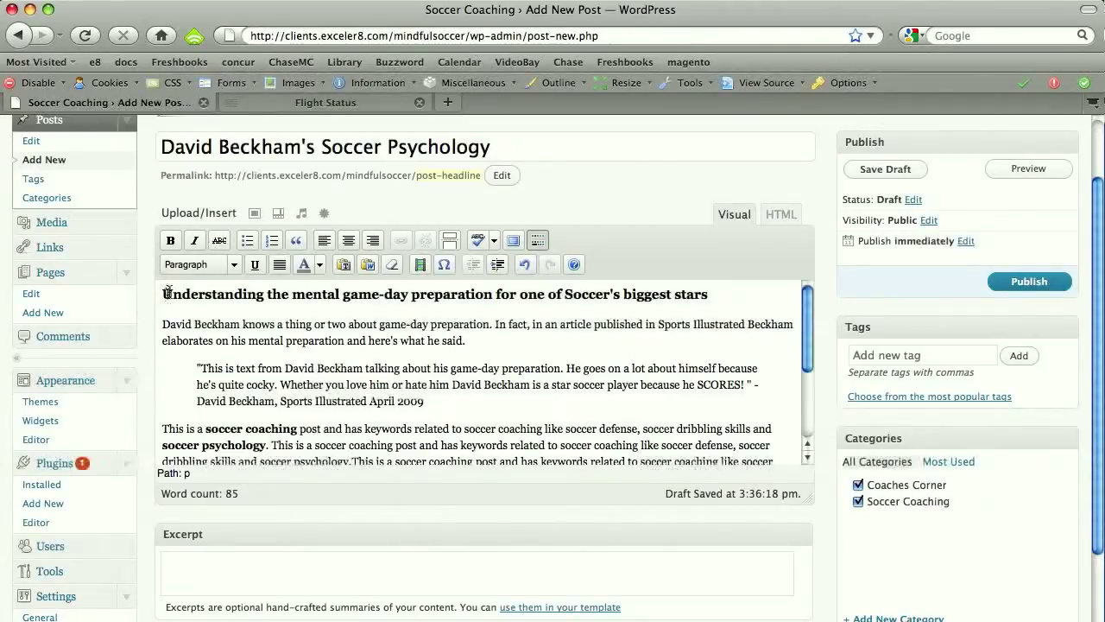
key(Left)
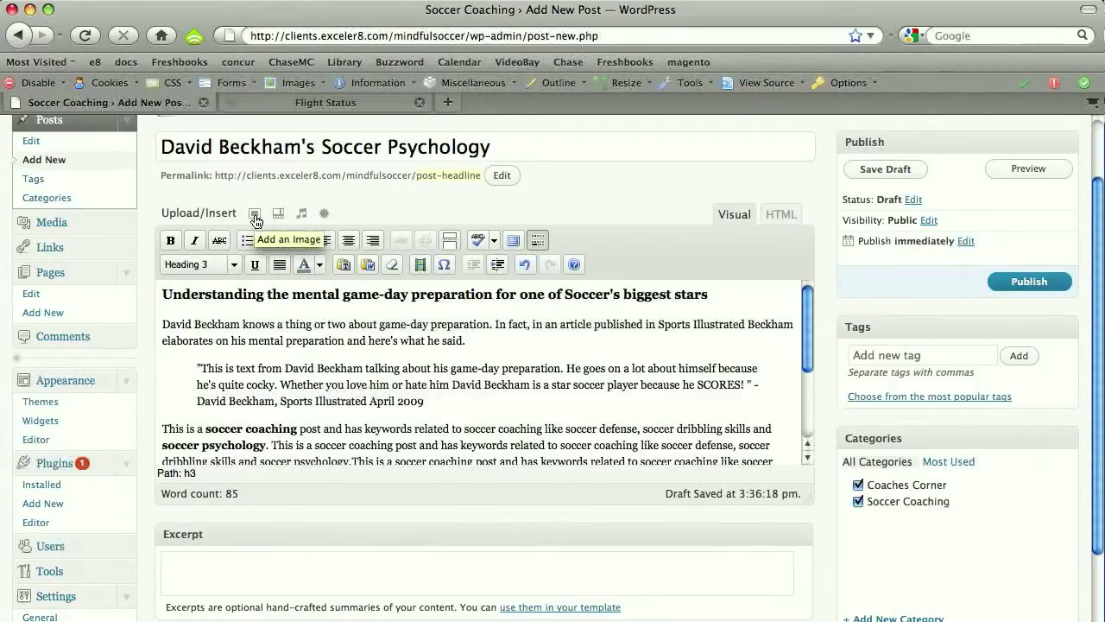
click(255, 214)
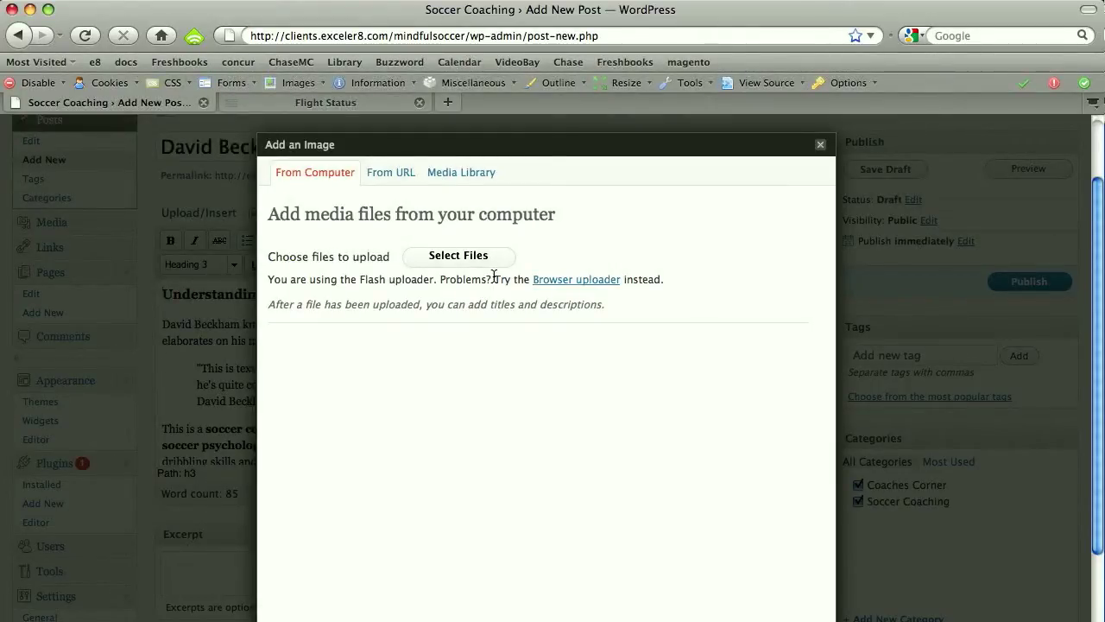
click(554, 281)
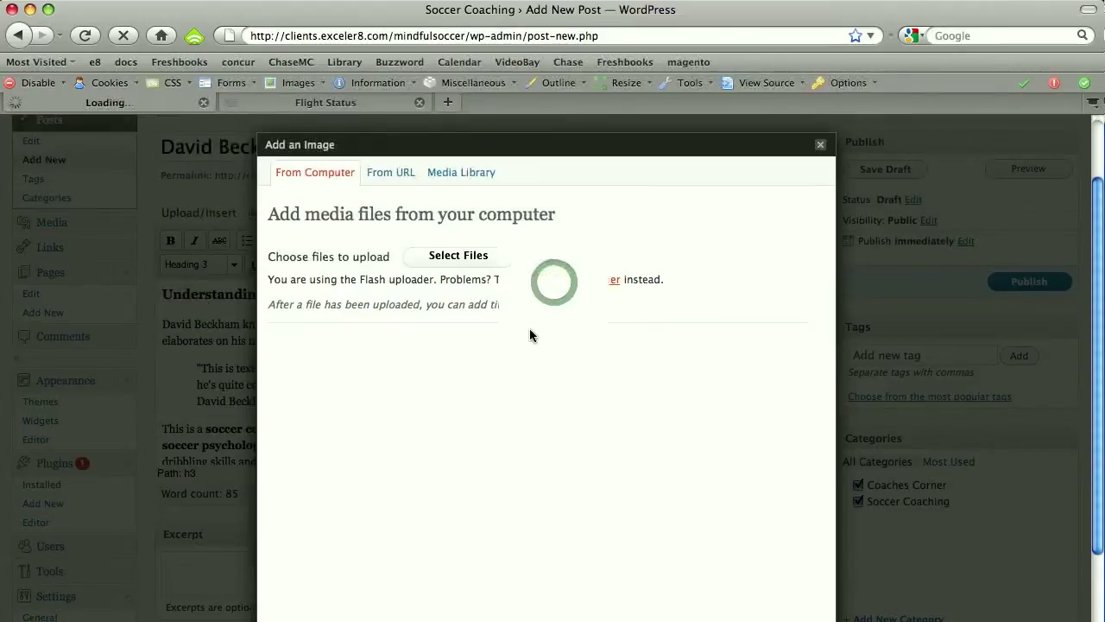
click(466, 256)
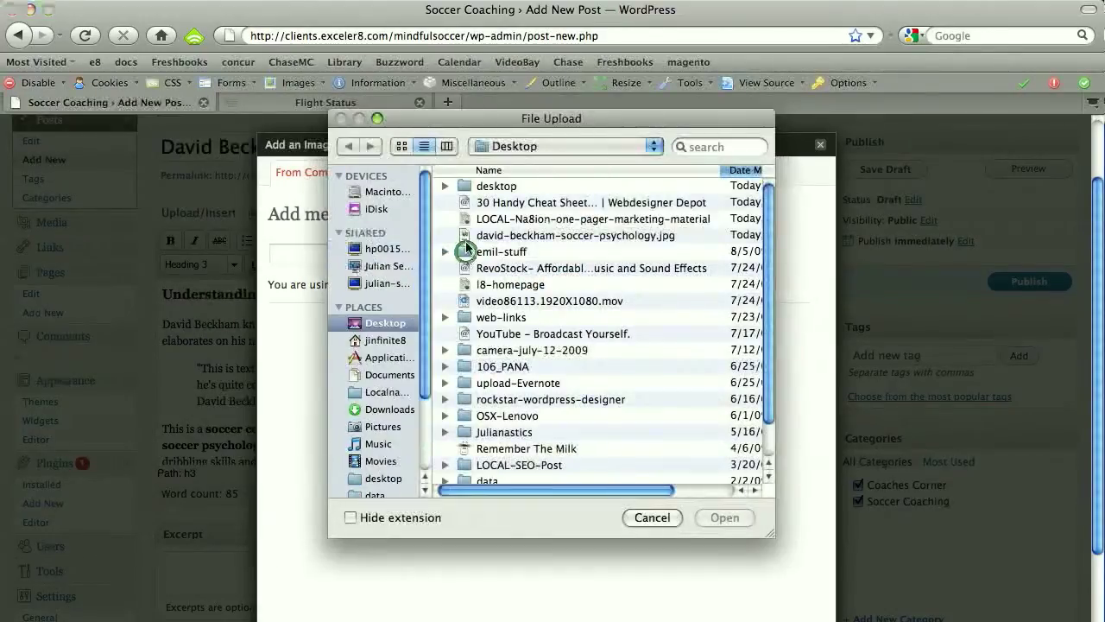
click(510, 235)
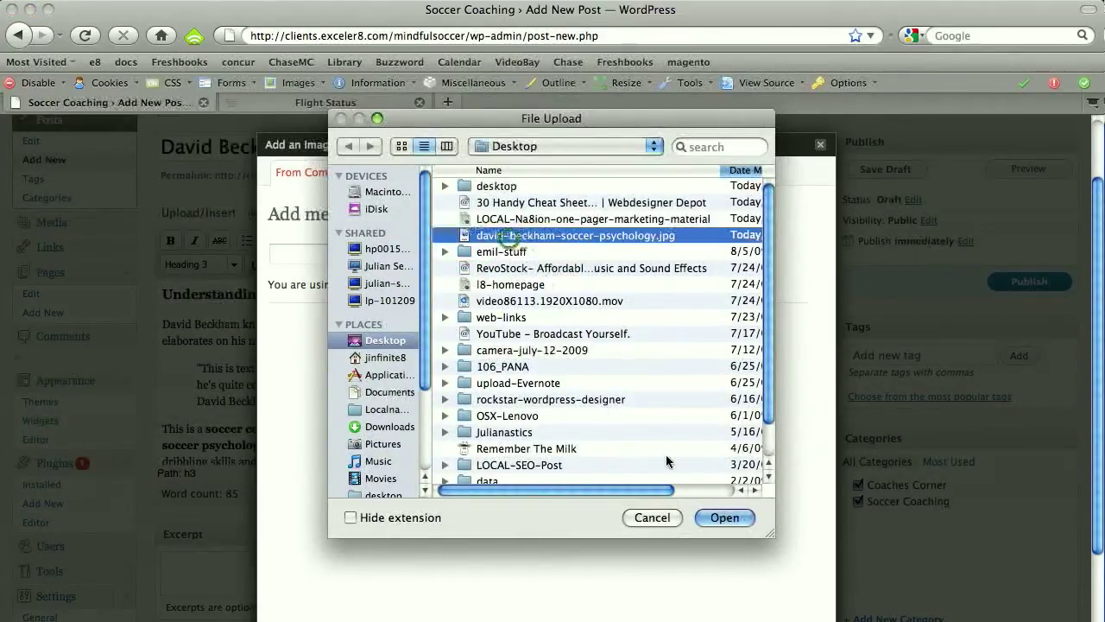
click(725, 517)
click(524, 254)
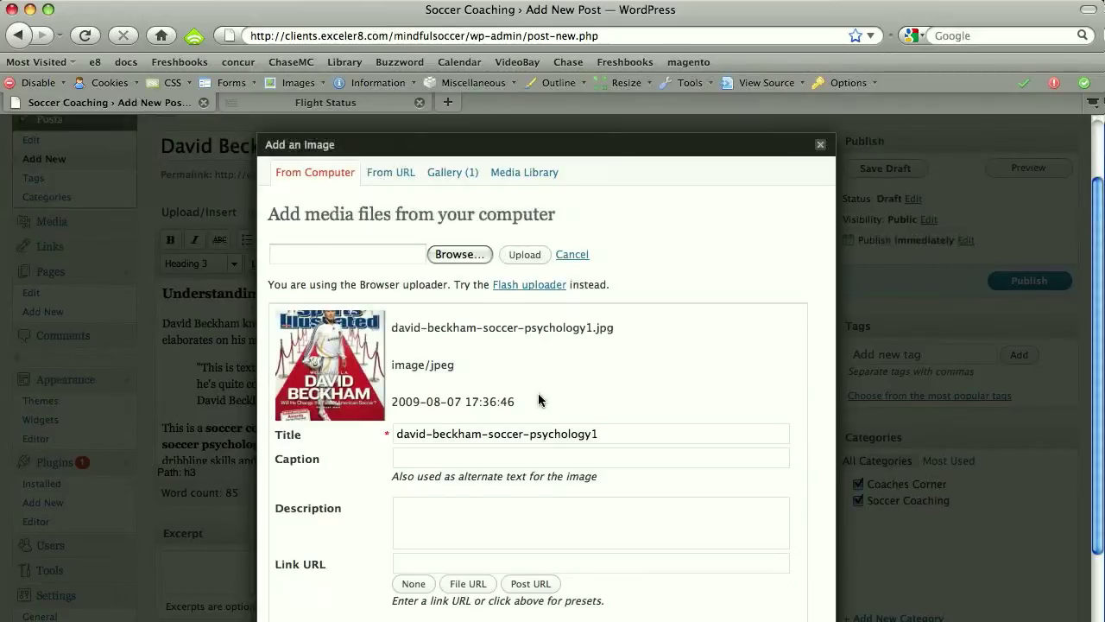
Caption the uploaded image "David Beckham talks game-day preparation".
scroll(538, 393, down, 2)
click(402, 451)
text(David Beck)
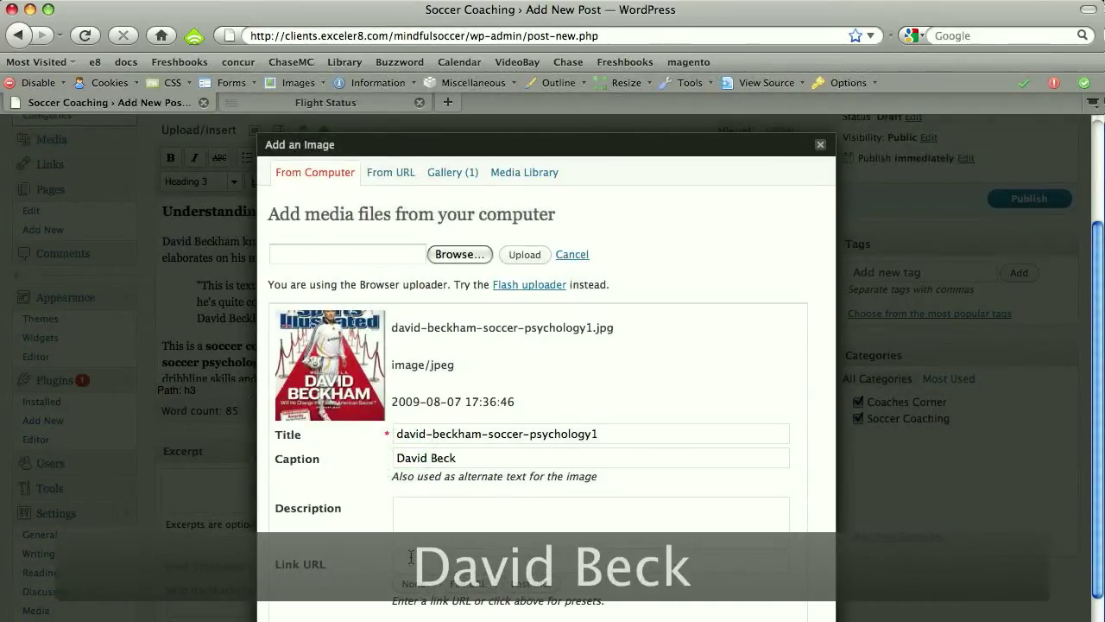
text(ham talks )
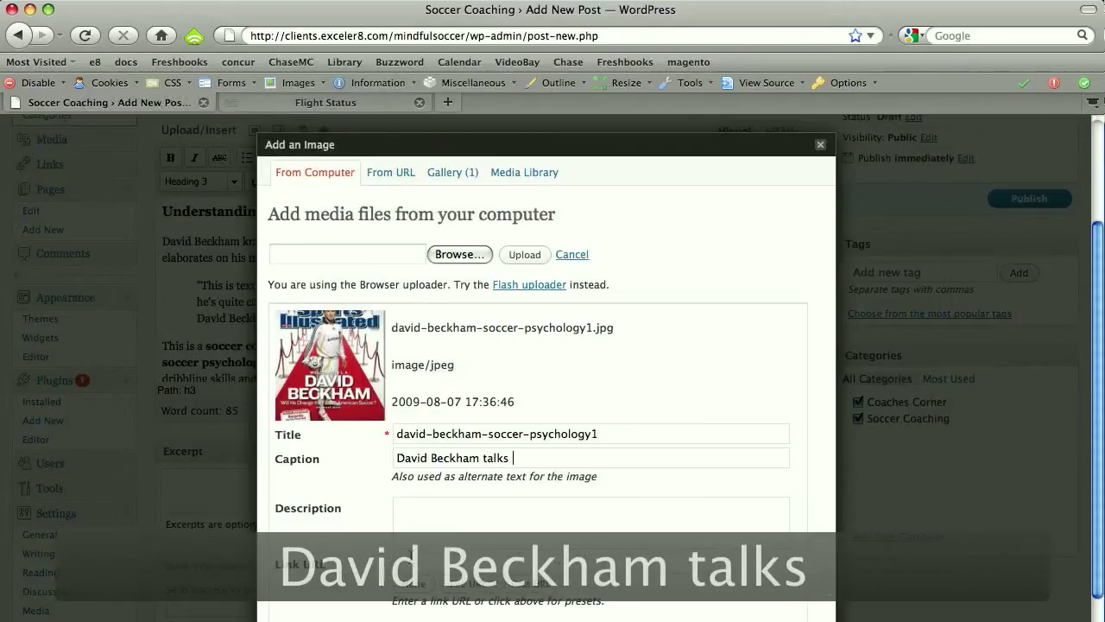
text(game-day pr)
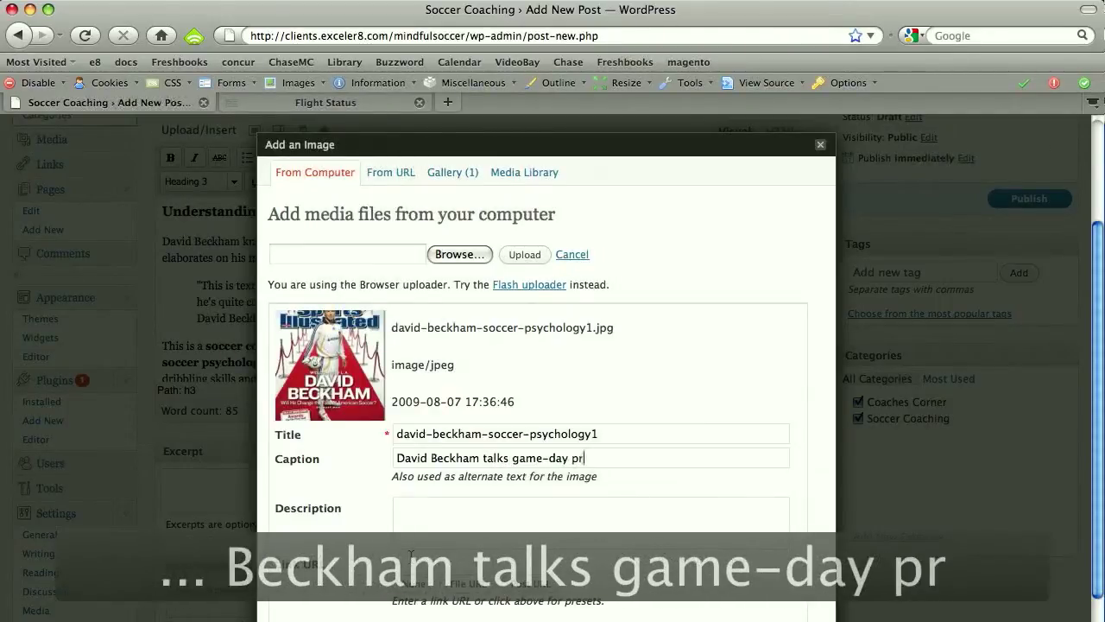
text(eparti)
key(BackSpace)
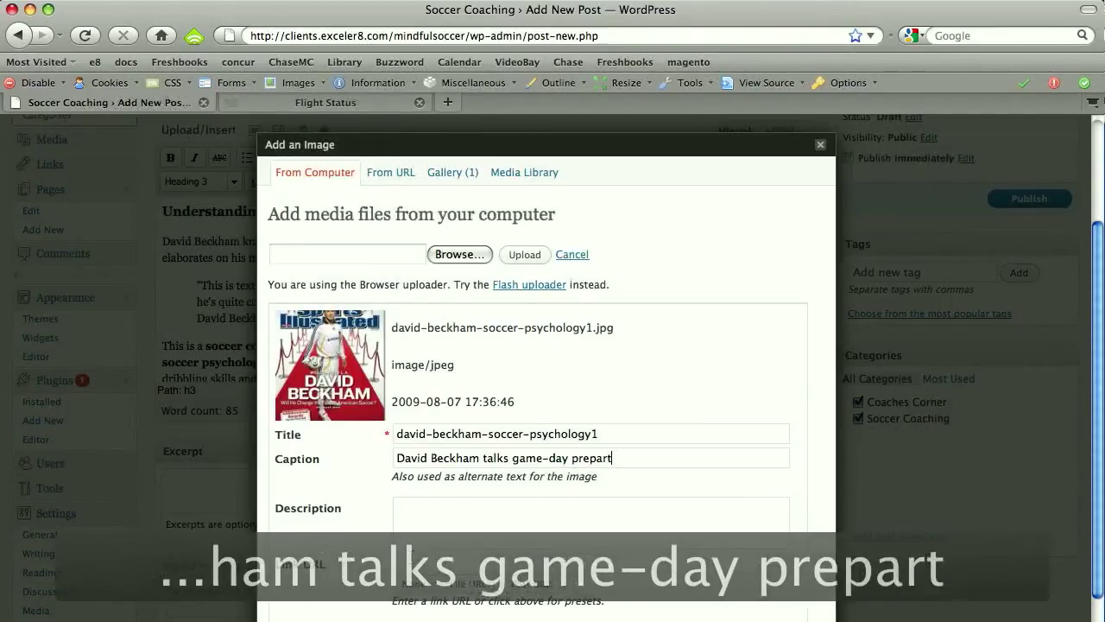
key(BackSpace)
text(ation)
Copy the image's caption text into its description.
key(super+a)
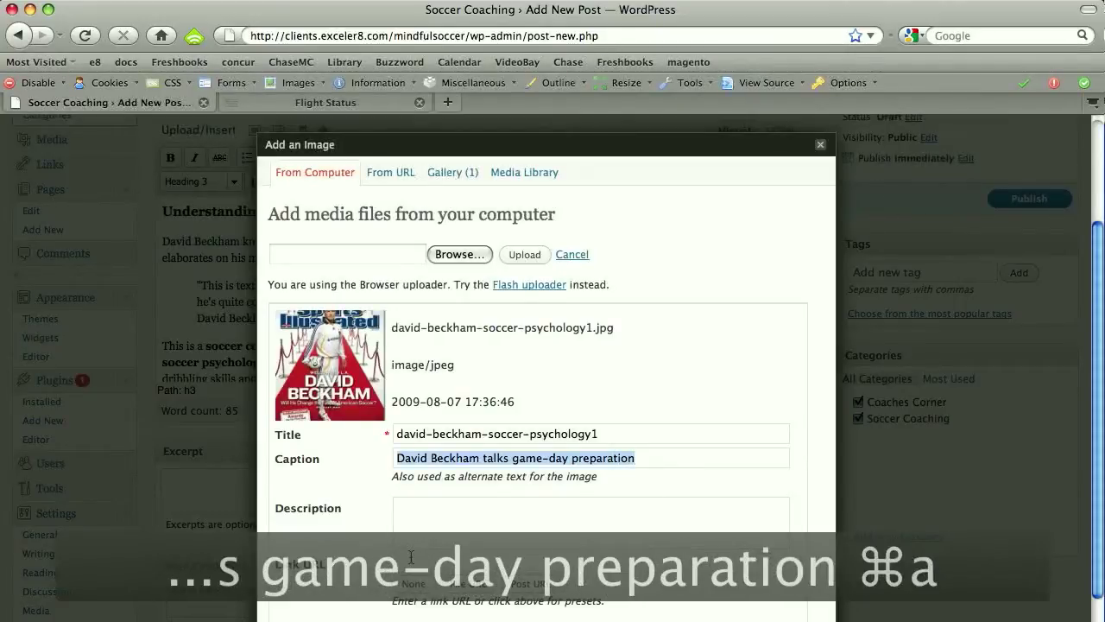
key(super+c)
key(Tab)
key(super+v)
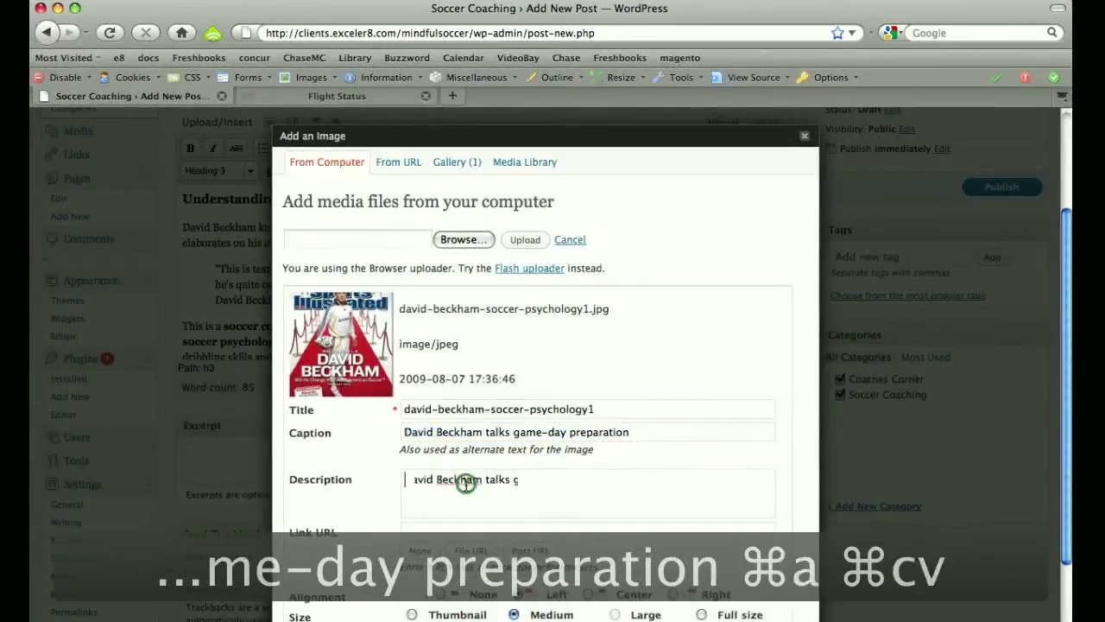
click(460, 509)
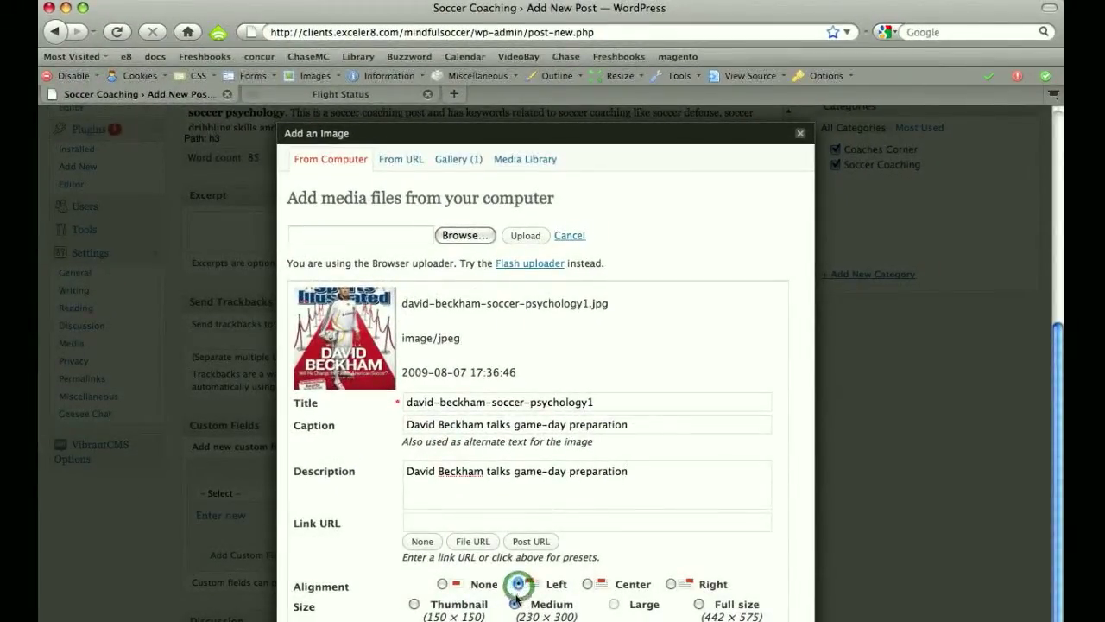
Insert the image into the post with left alignment at medium size (230 × 300).
click(515, 603)
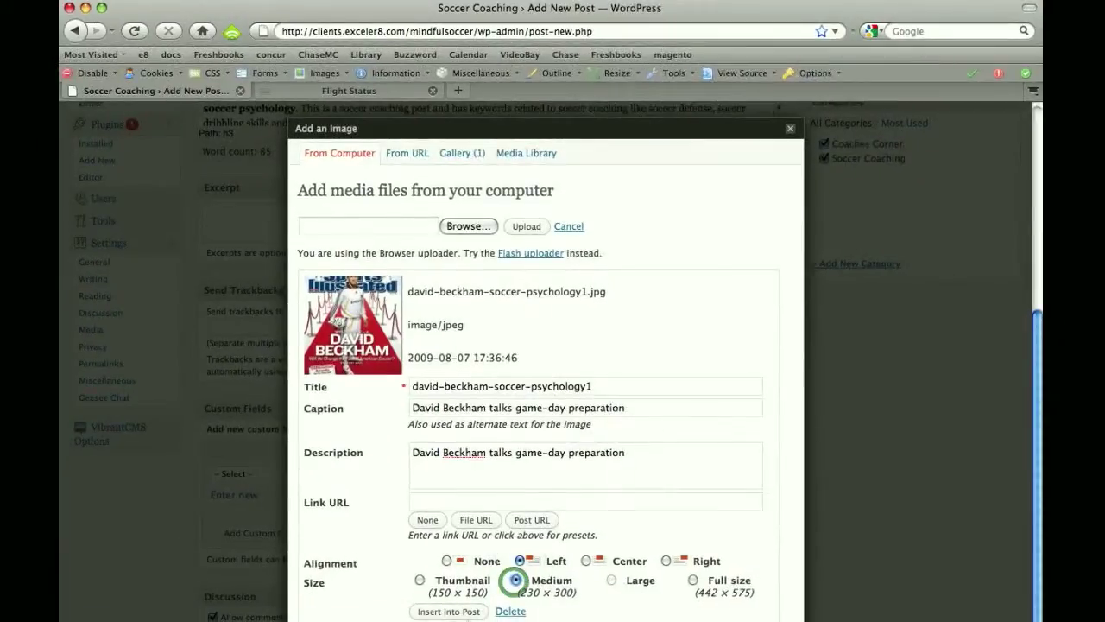
click(449, 611)
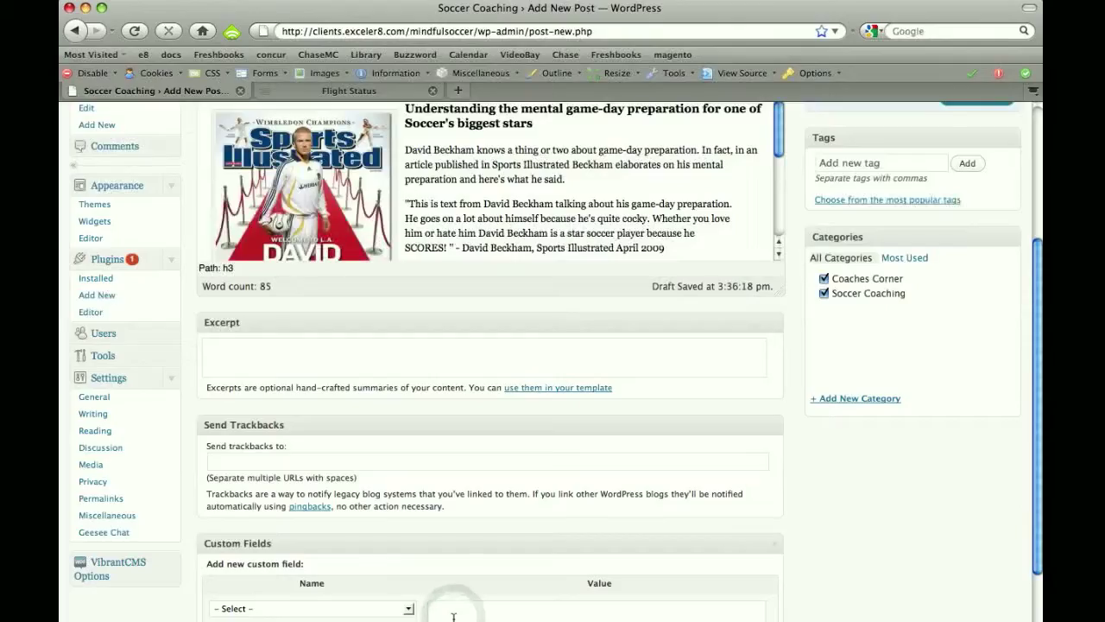
scroll(832, 223, up, 3)
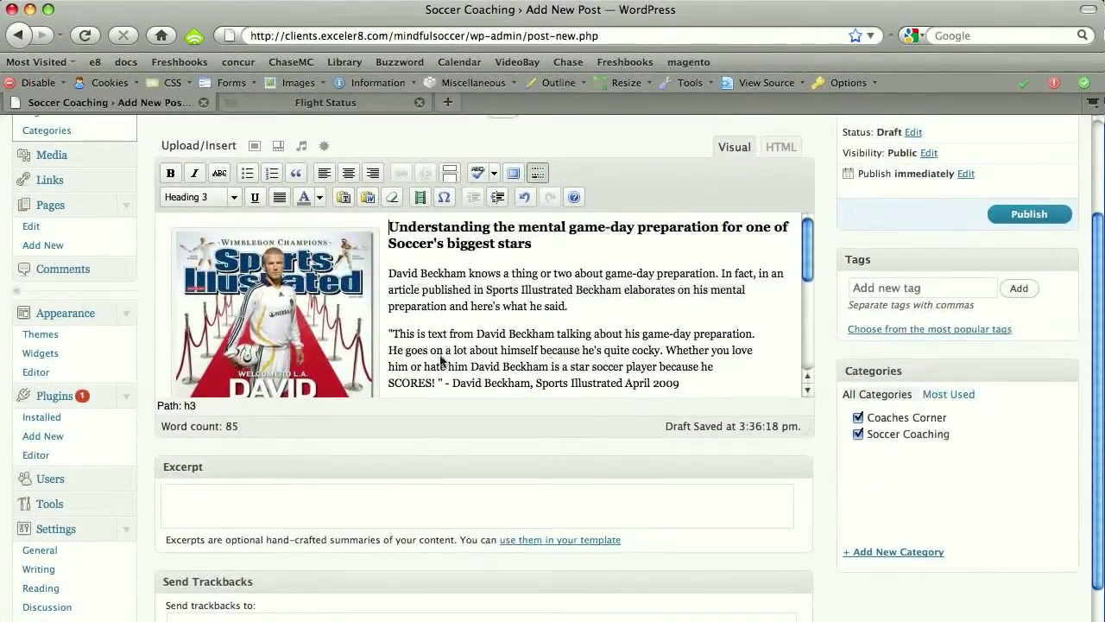
scroll(477, 302, down, 5)
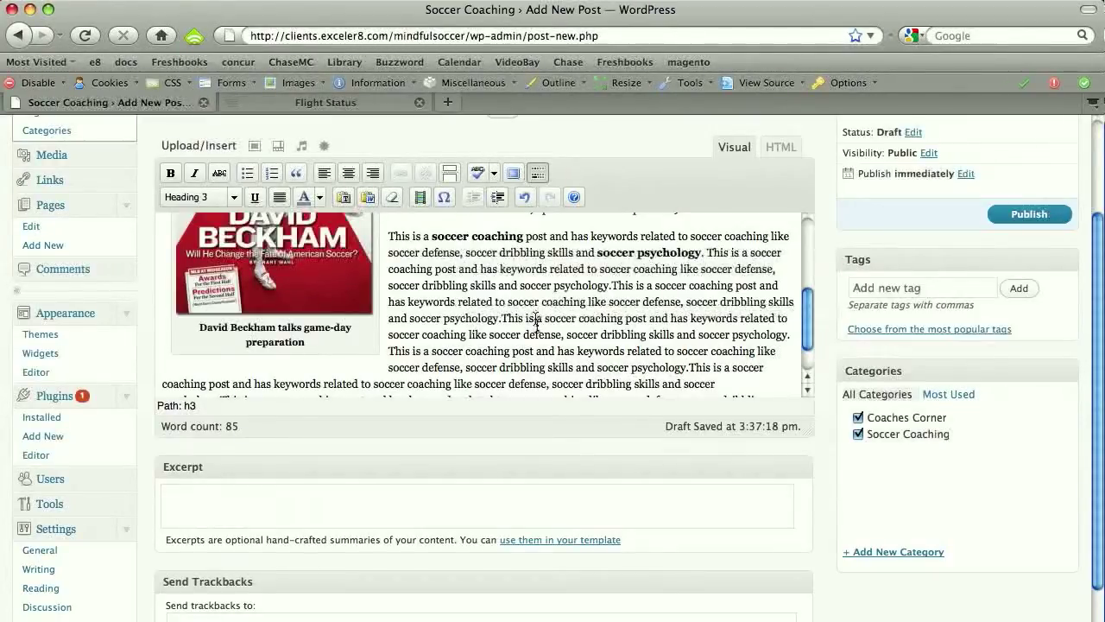
scroll(539, 325, up, 2)
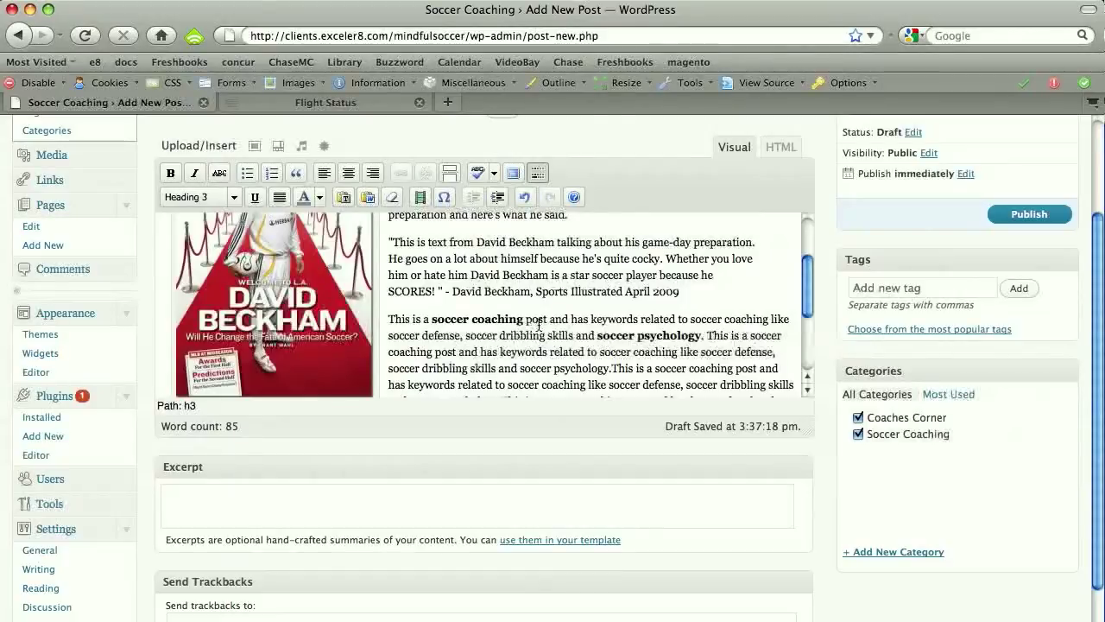
scroll(600, 326, up, 2)
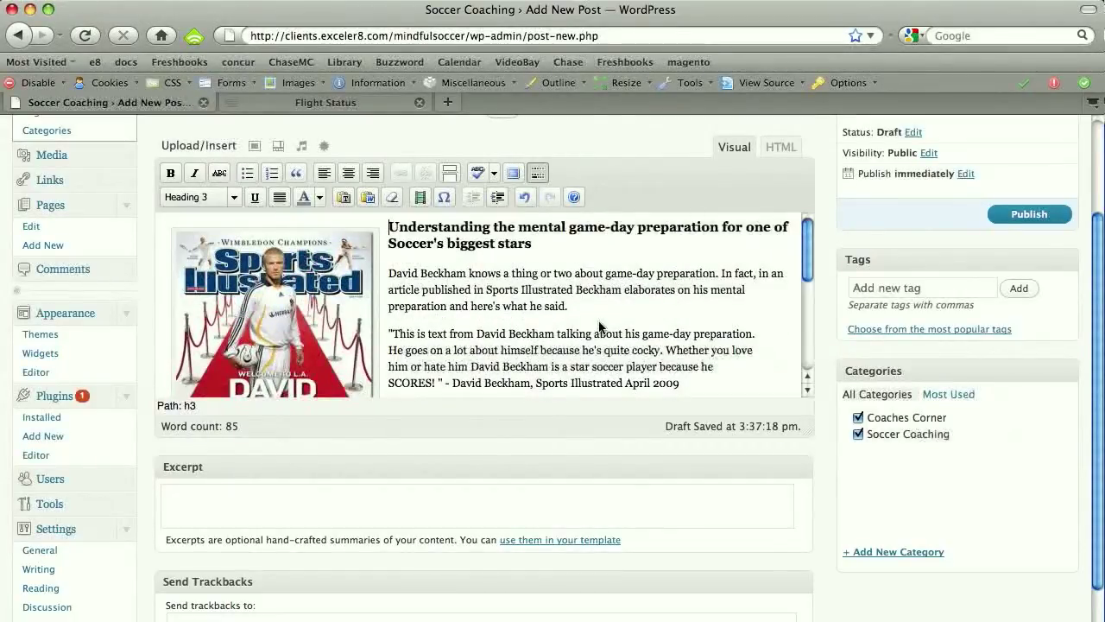
Save the post as a draft and open its preview.
scroll(684, 348, up, 3)
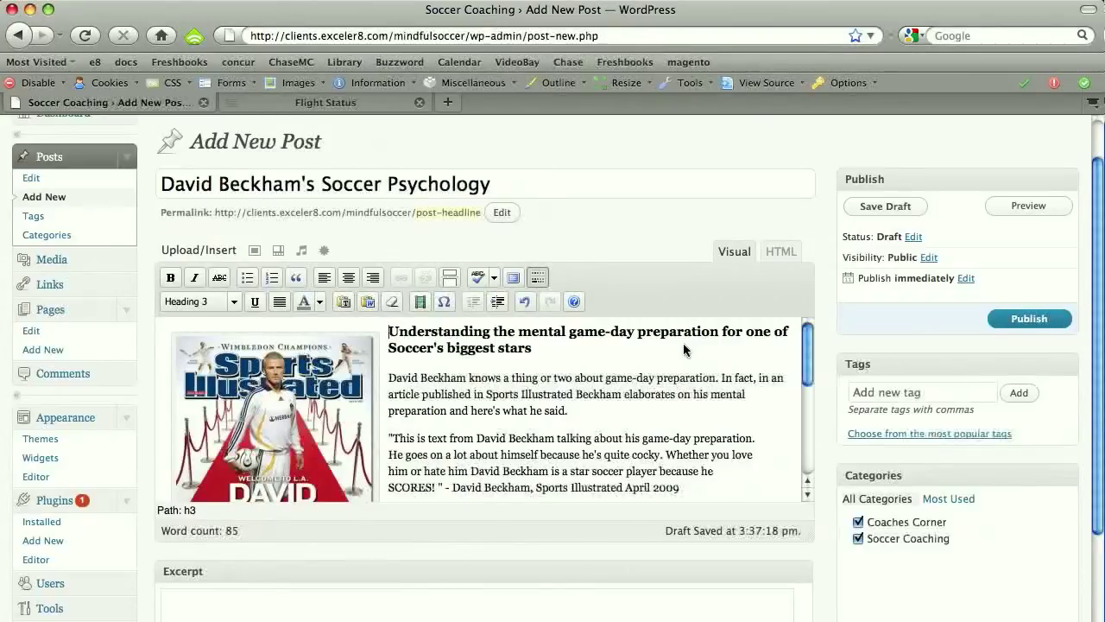
click(861, 211)
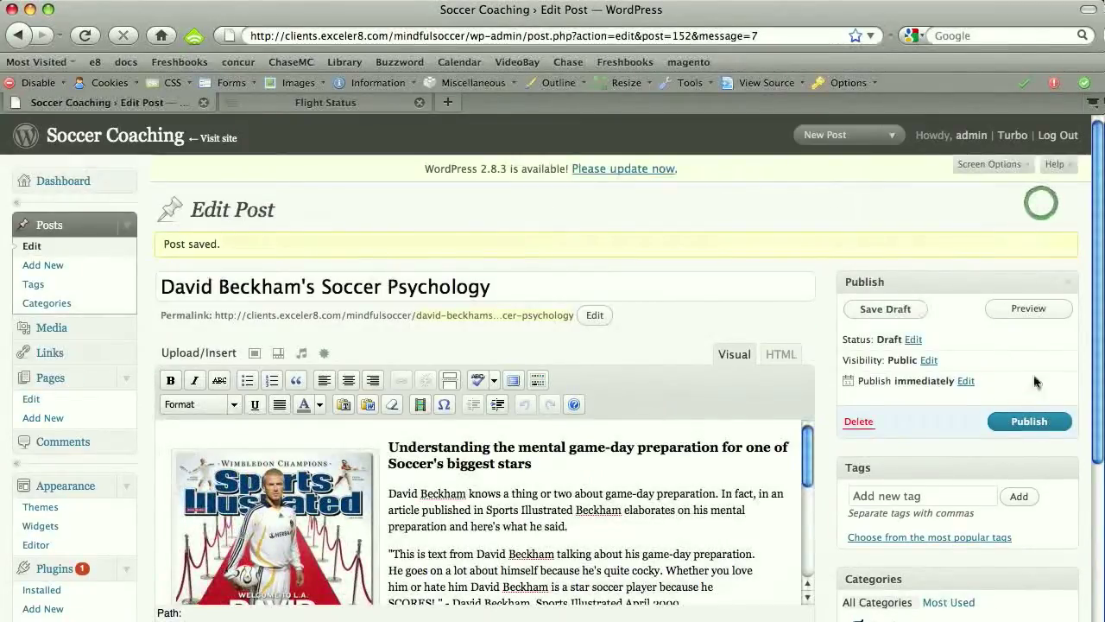
click(1024, 309)
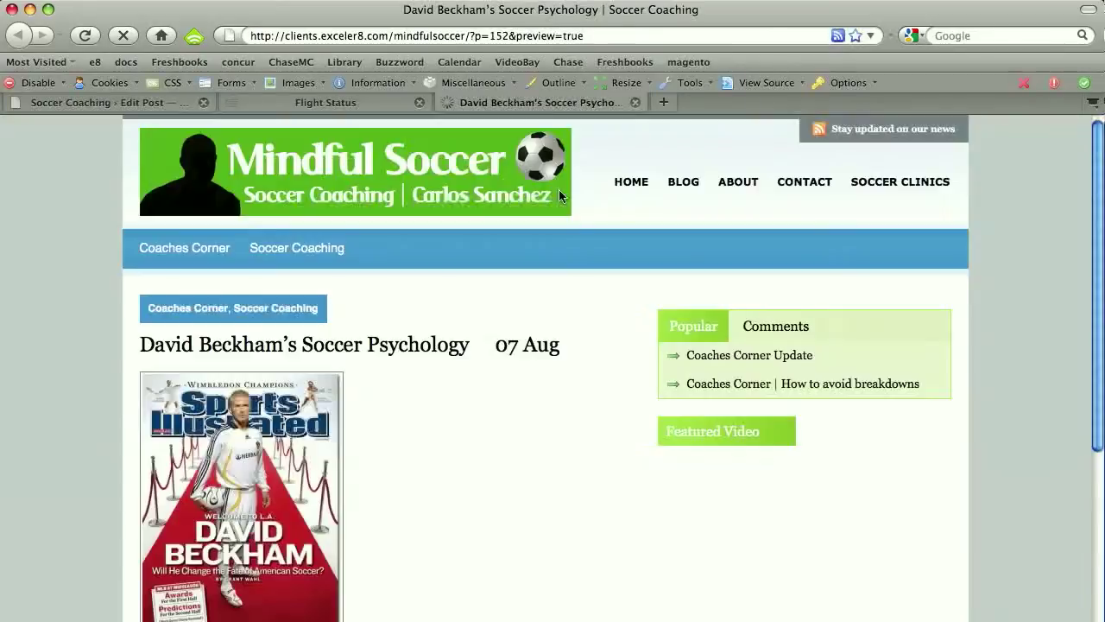
Examine the previewed post's title, image caption, heading line, quotation and bold keywords for correct formatting.
scroll(569, 265, down, 3)
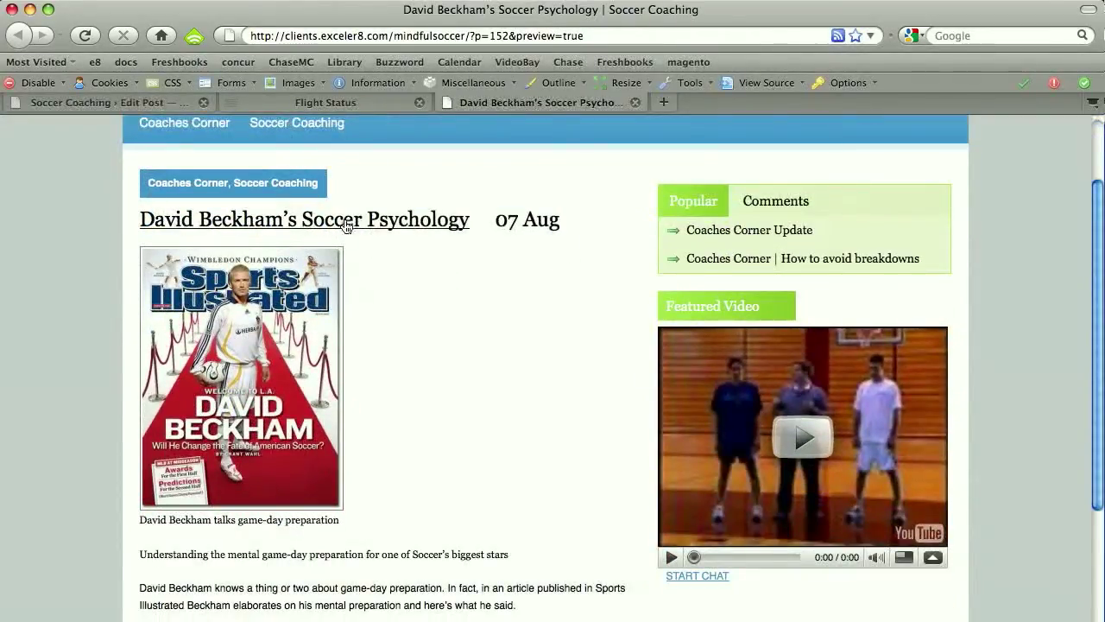
scroll(421, 233, down, 2)
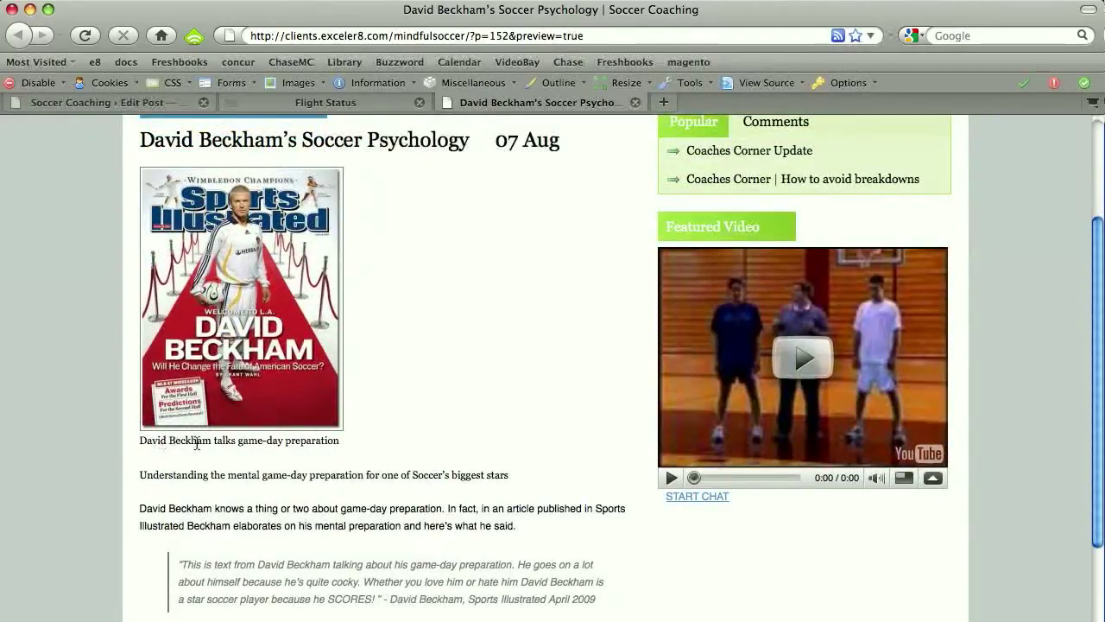
scroll(458, 411, down, 3)
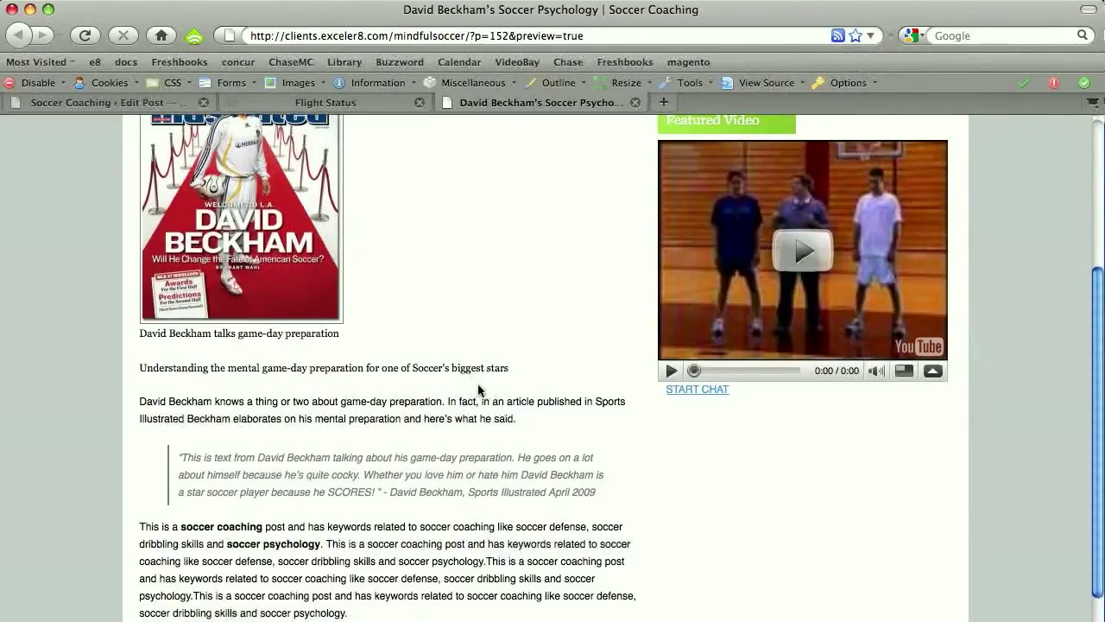
scroll(357, 444, down, 3)
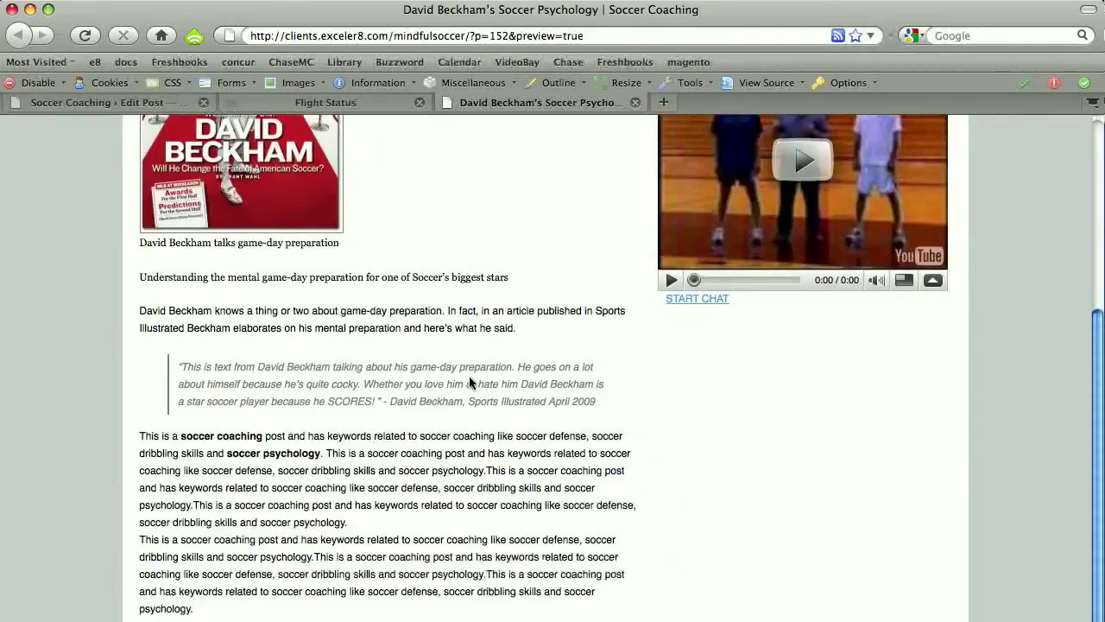
scroll(443, 426, down, 3)
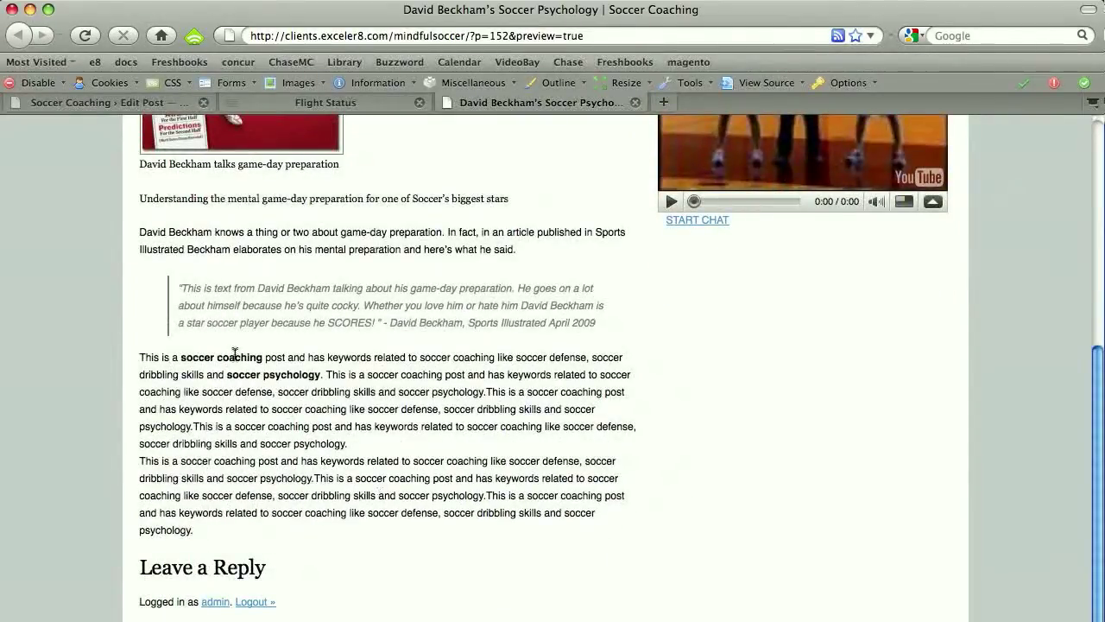
scroll(467, 369, up, 8)
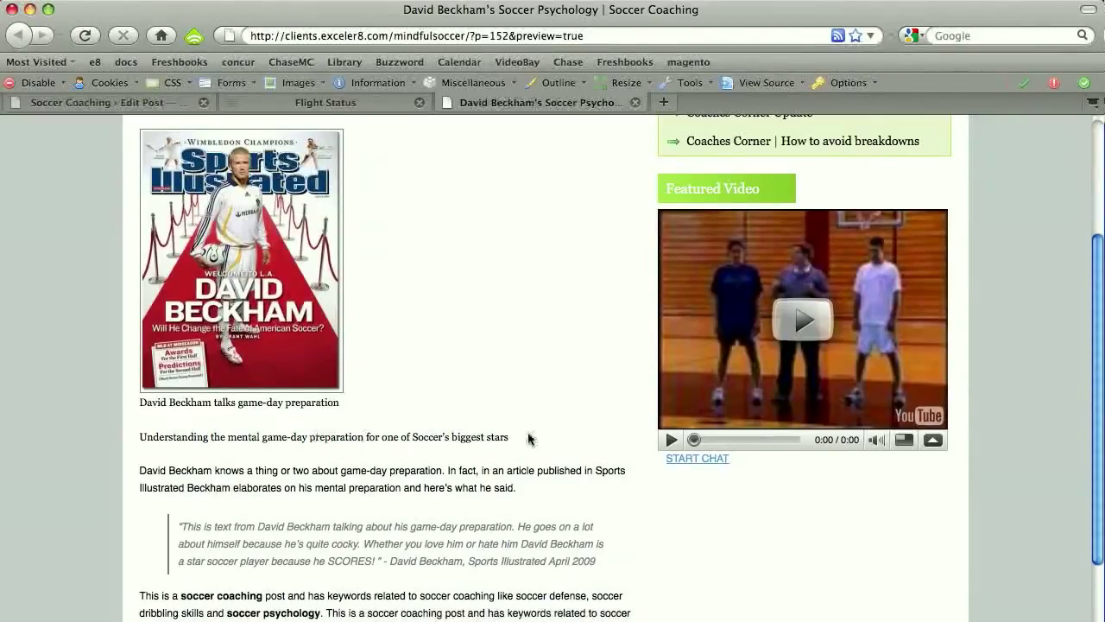
drag(529, 436, 144, 435)
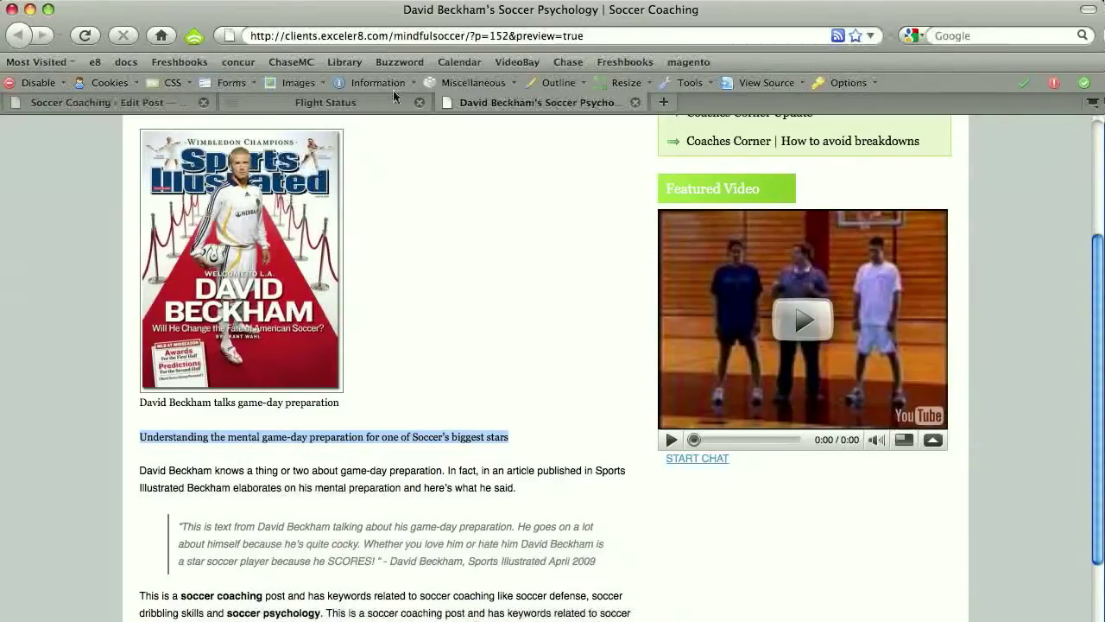
Return to the post editor and apply Heading 3 to the line "Understanding the mental game-day preparation for one of Soccer's biggest stars".
click(138, 101)
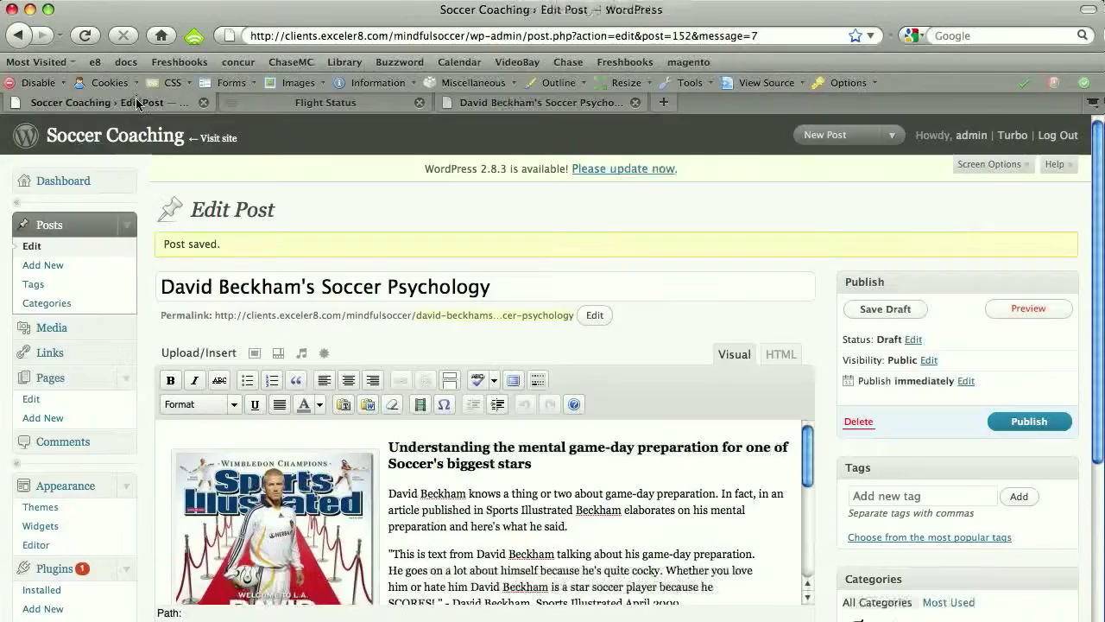
triple_click(462, 455)
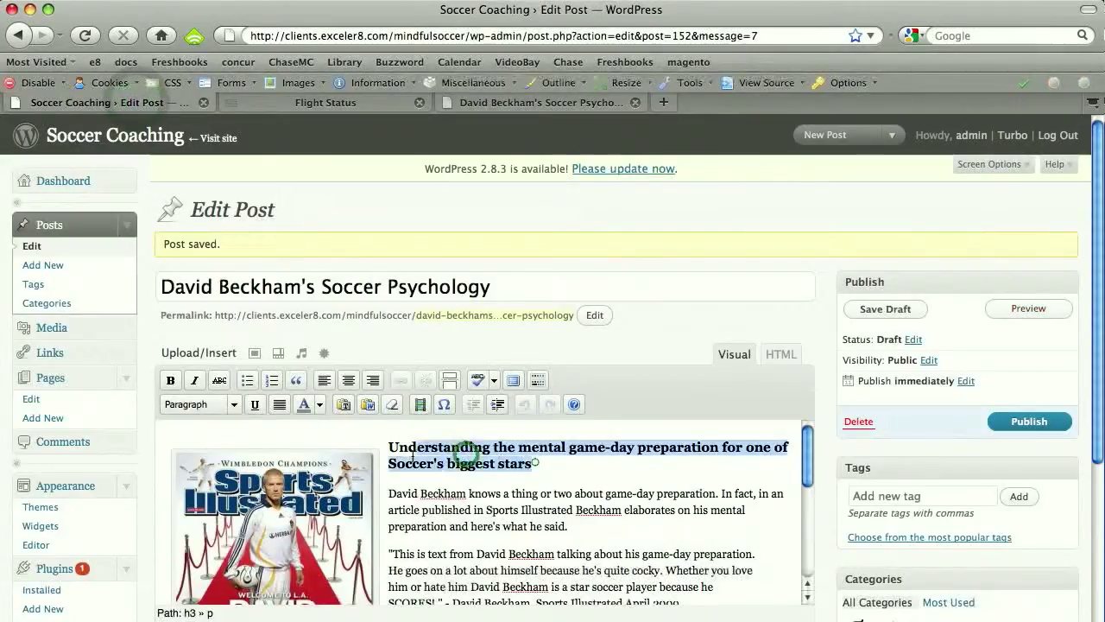
click(233, 404)
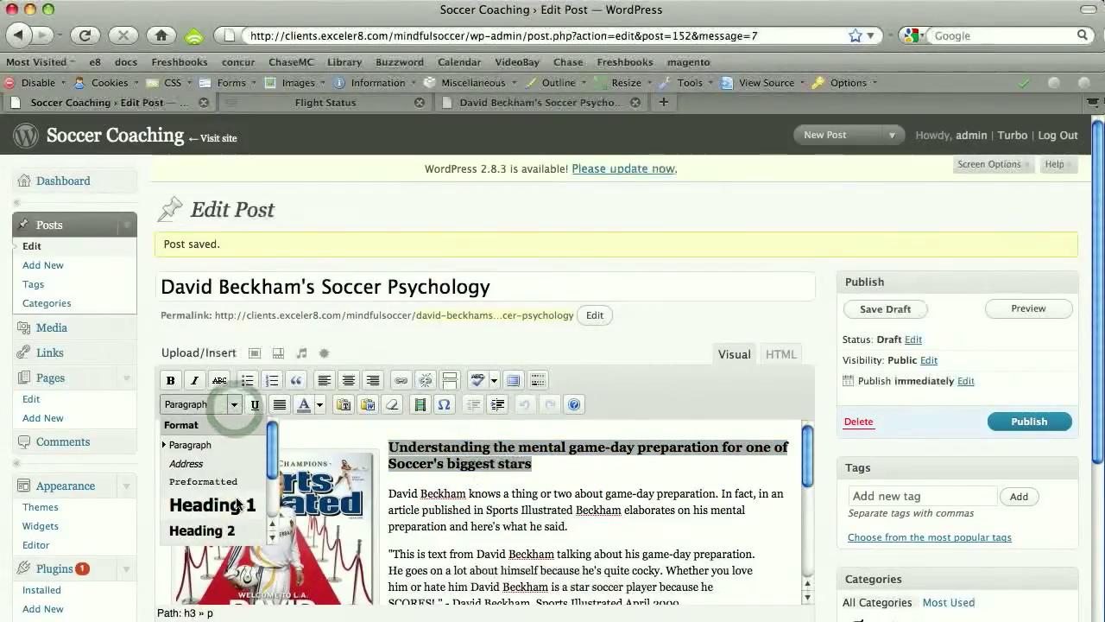
scroll(216, 528, down, 1)
click(212, 524)
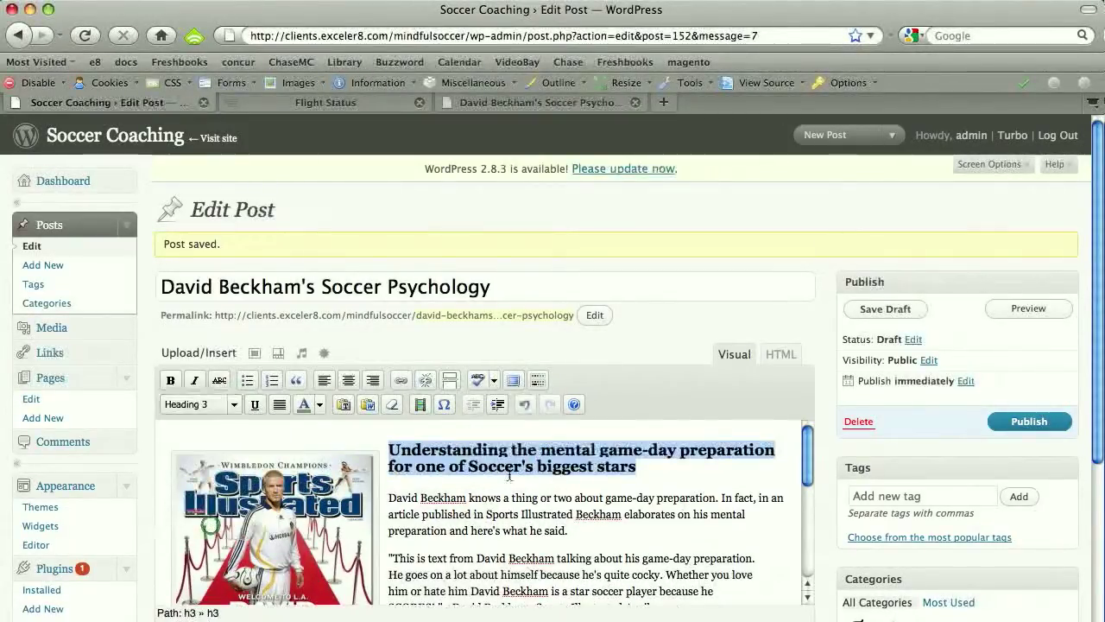
click(514, 467)
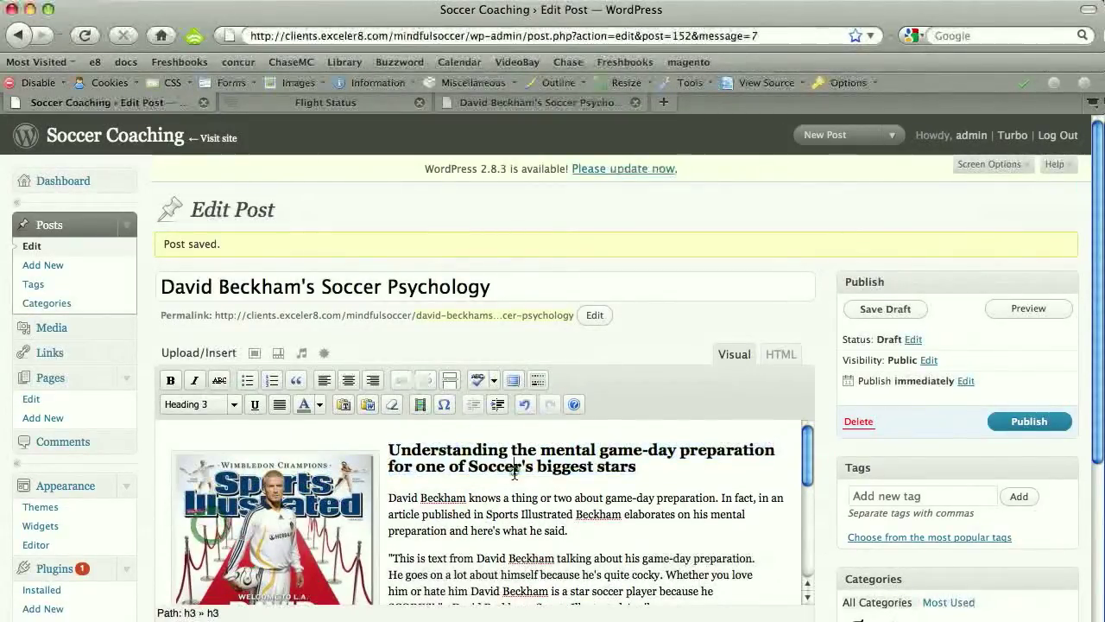
Save the post draft with its heading change and reload the post's preview page.
click(901, 316)
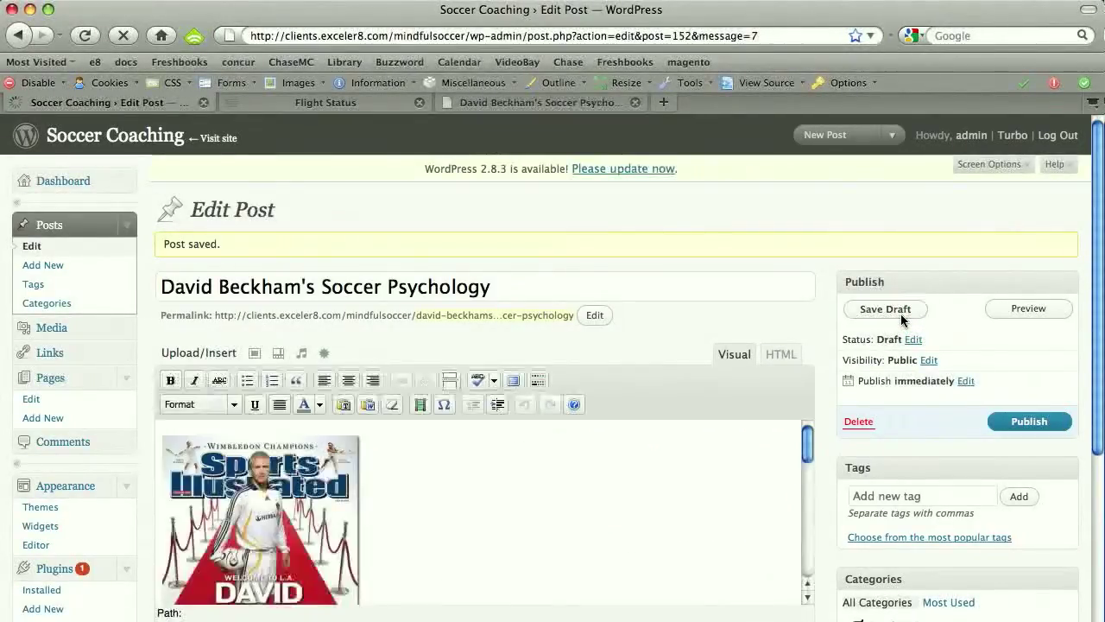
click(500, 101)
scroll(317, 329, up, 3)
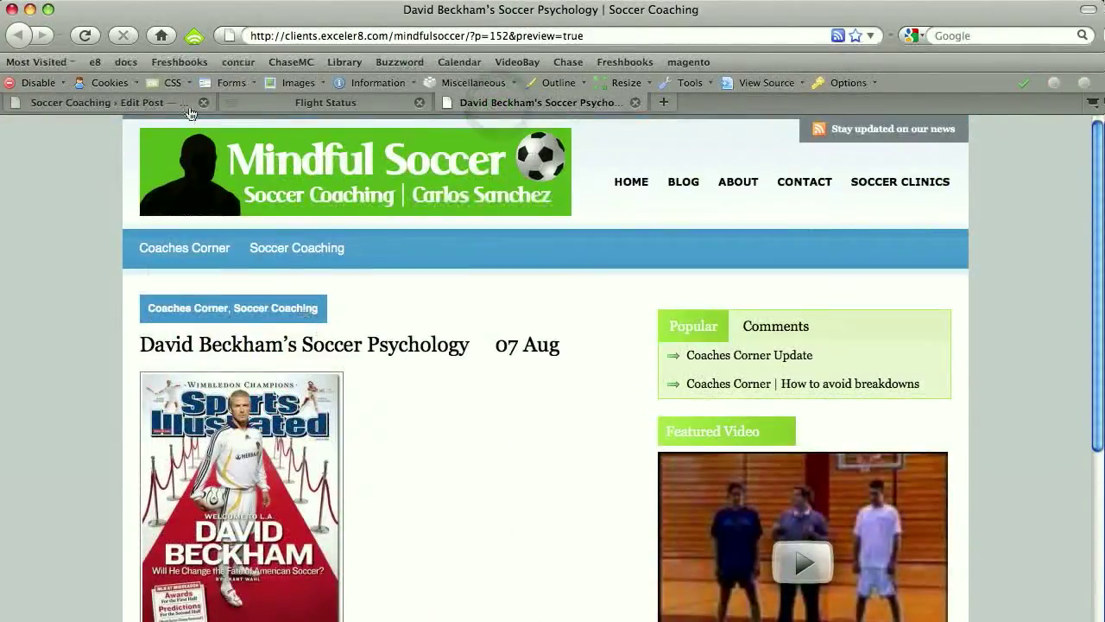
click(88, 39)
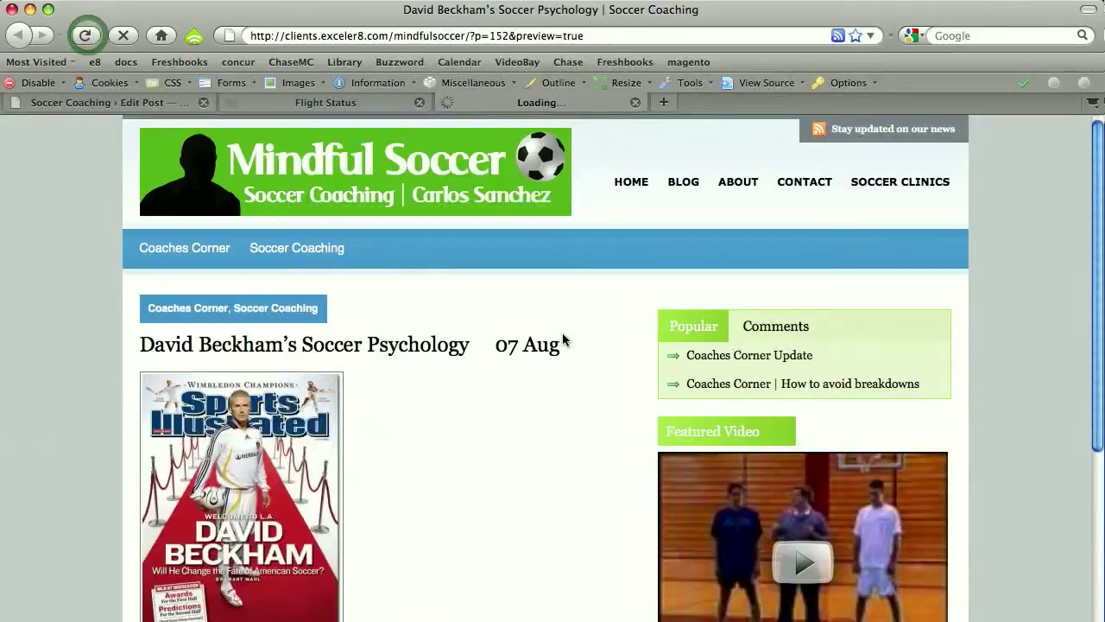
Examine the refreshed preview's heading line, image caption, quotation and bold keywords.
scroll(578, 381, down, 5)
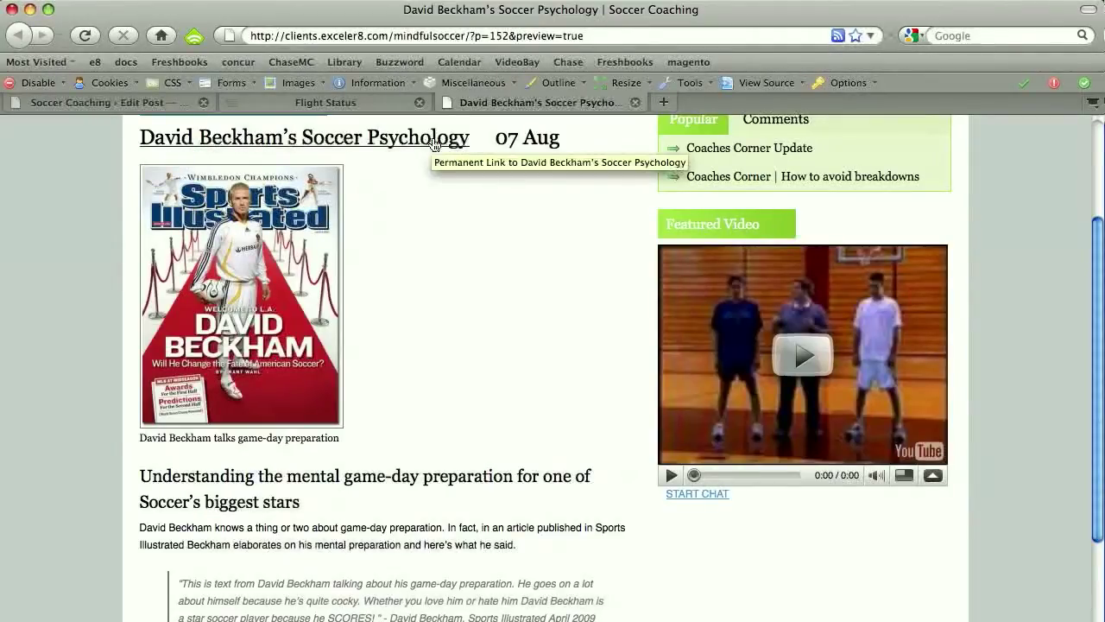
drag(318, 501, 141, 477)
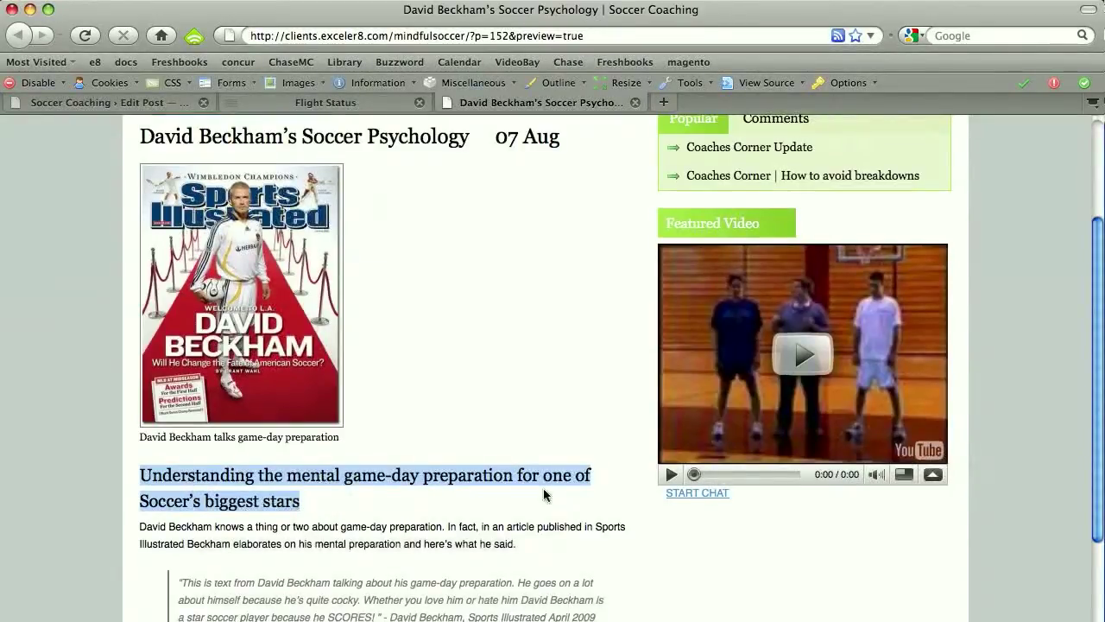
scroll(545, 495, down, 5)
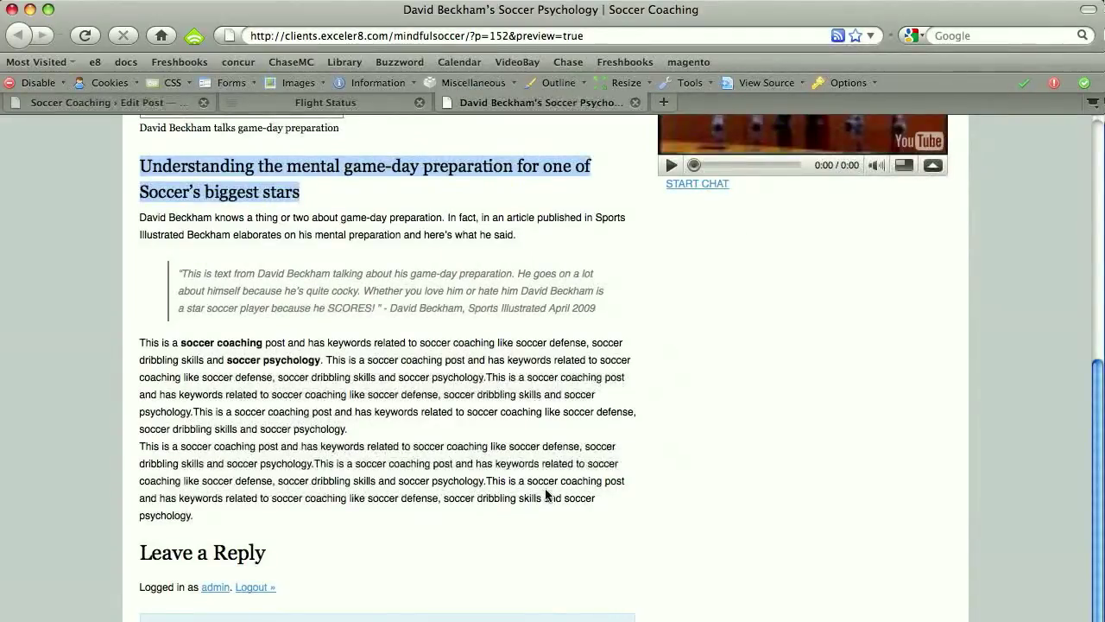
scroll(508, 453, up, 7)
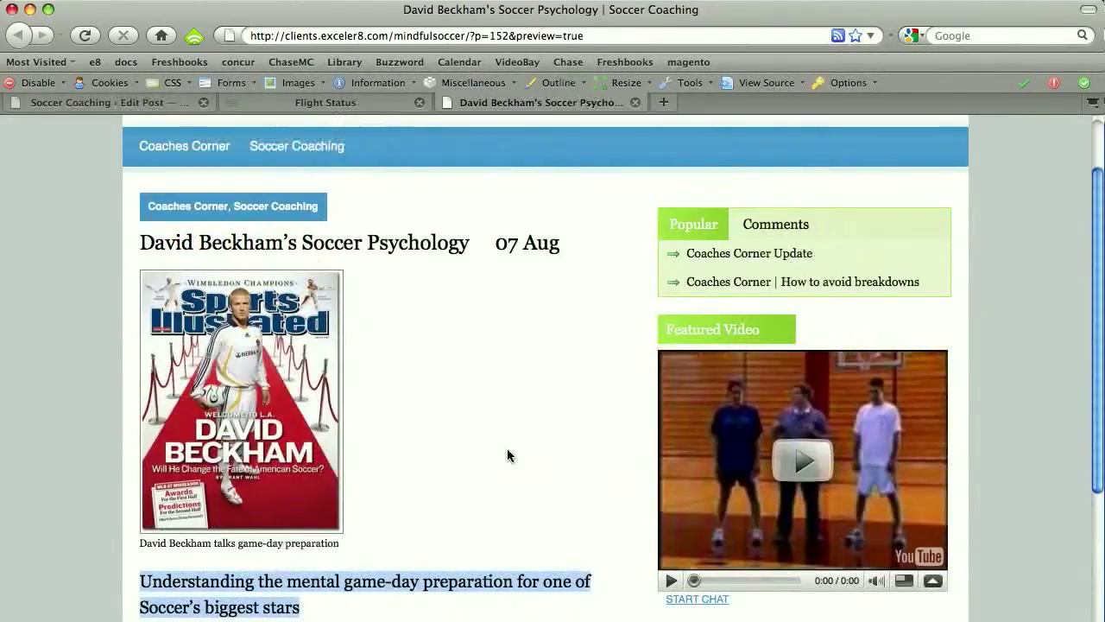
scroll(508, 453, down, 2)
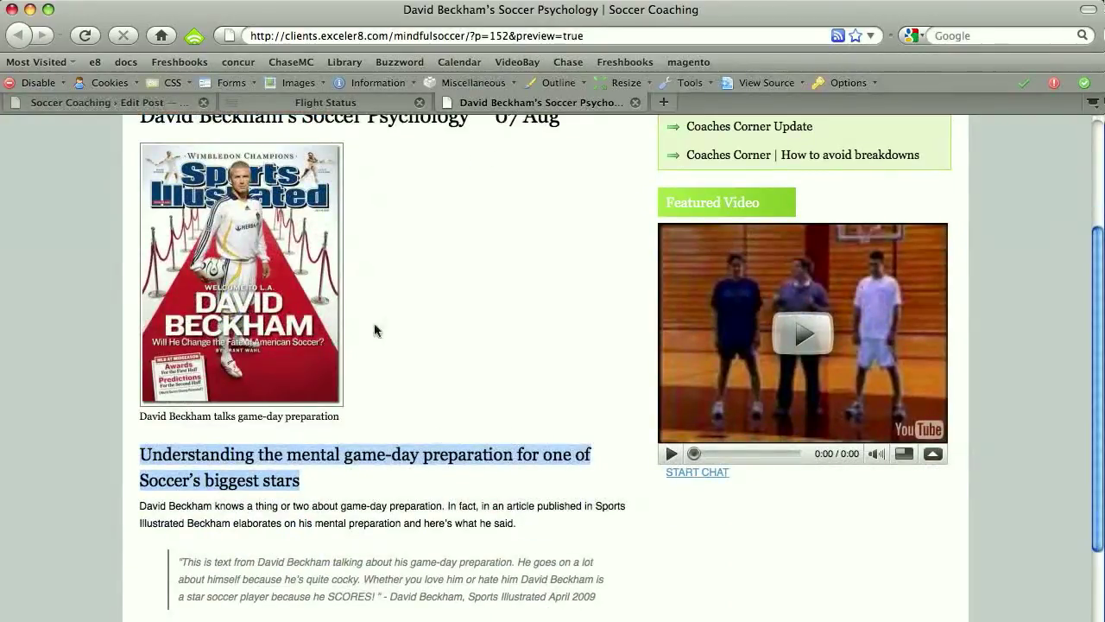
Return to the post editor and inspect the h3 tags around the "Understanding the mental game-day preparation" line in the HTML source.
click(131, 101)
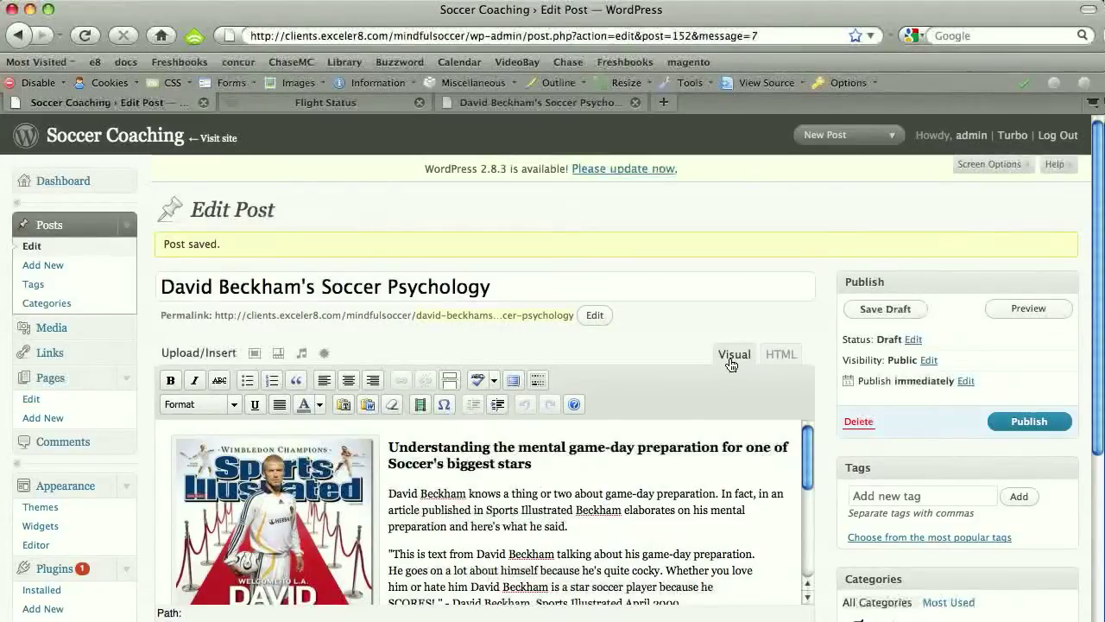
click(783, 358)
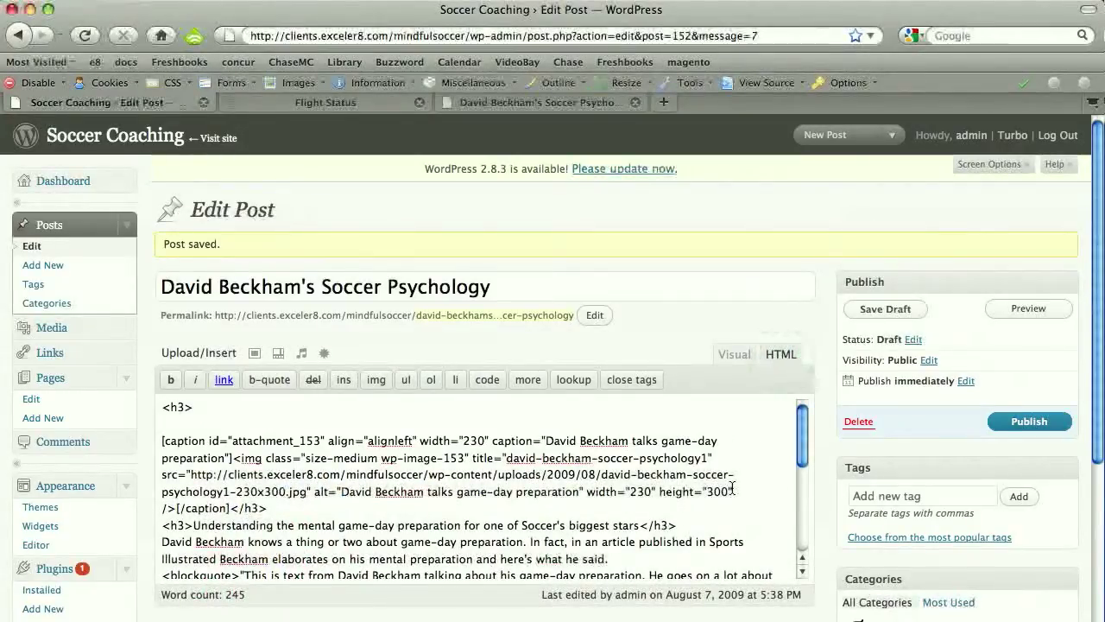
scroll(879, 488, down, 1)
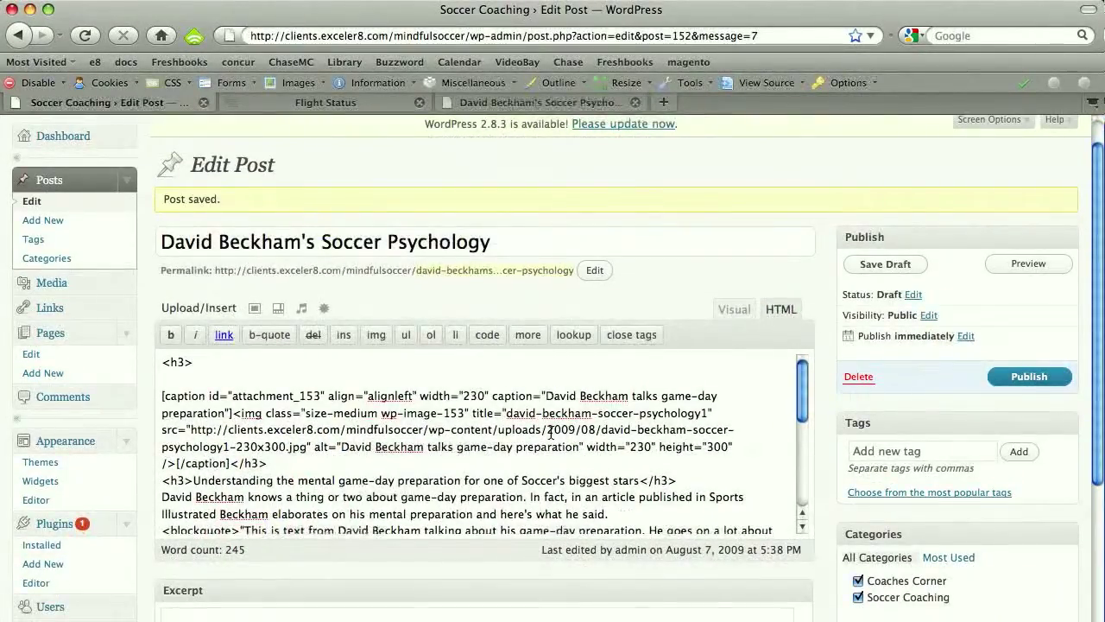
scroll(551, 432, down, 3)
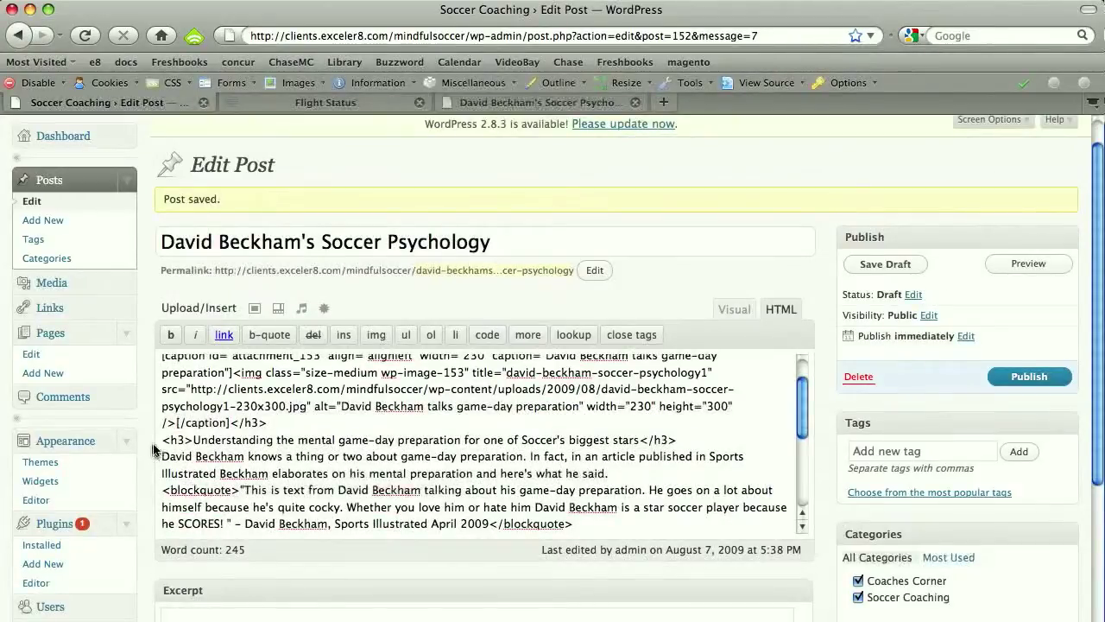
triple_click(164, 439)
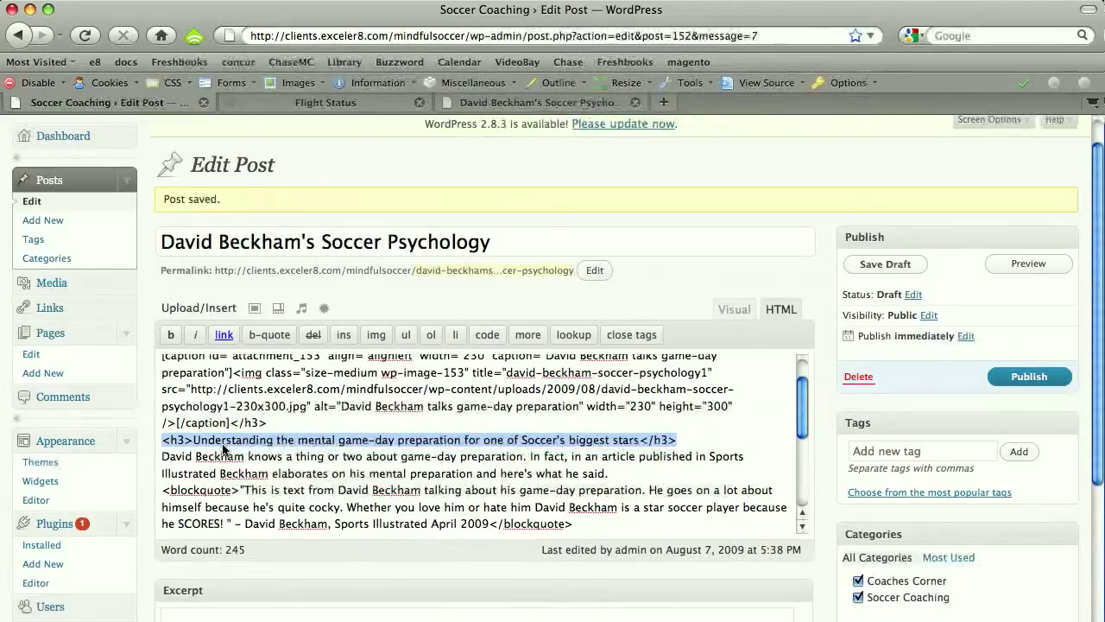
Return to the visual editor and look over the available heading formats without applying any.
click(733, 311)
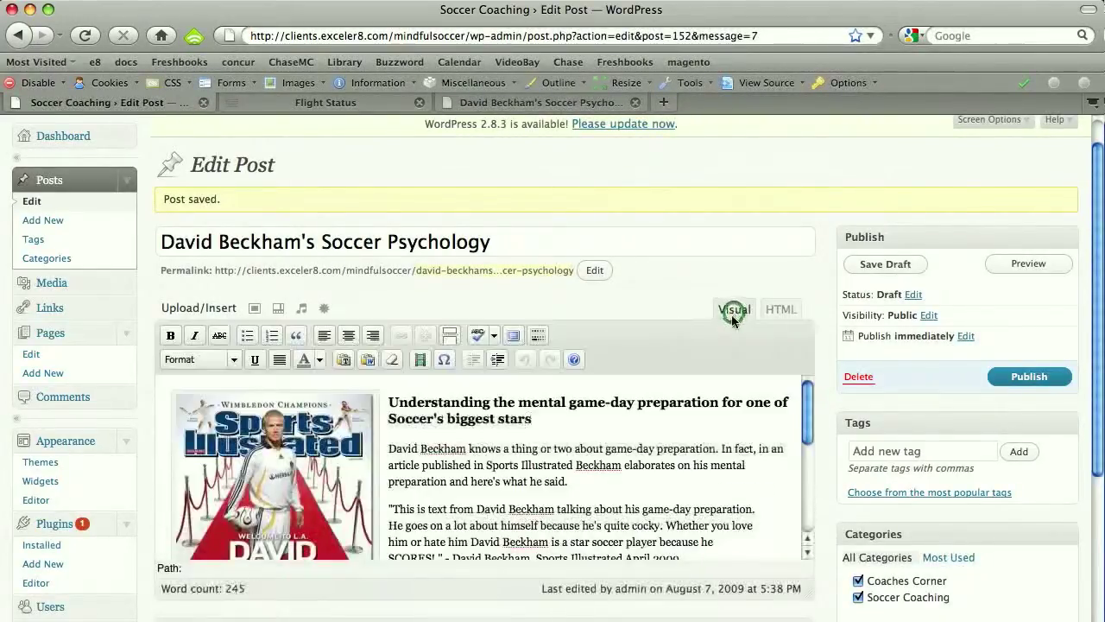
click(235, 360)
scroll(207, 464, down, 2)
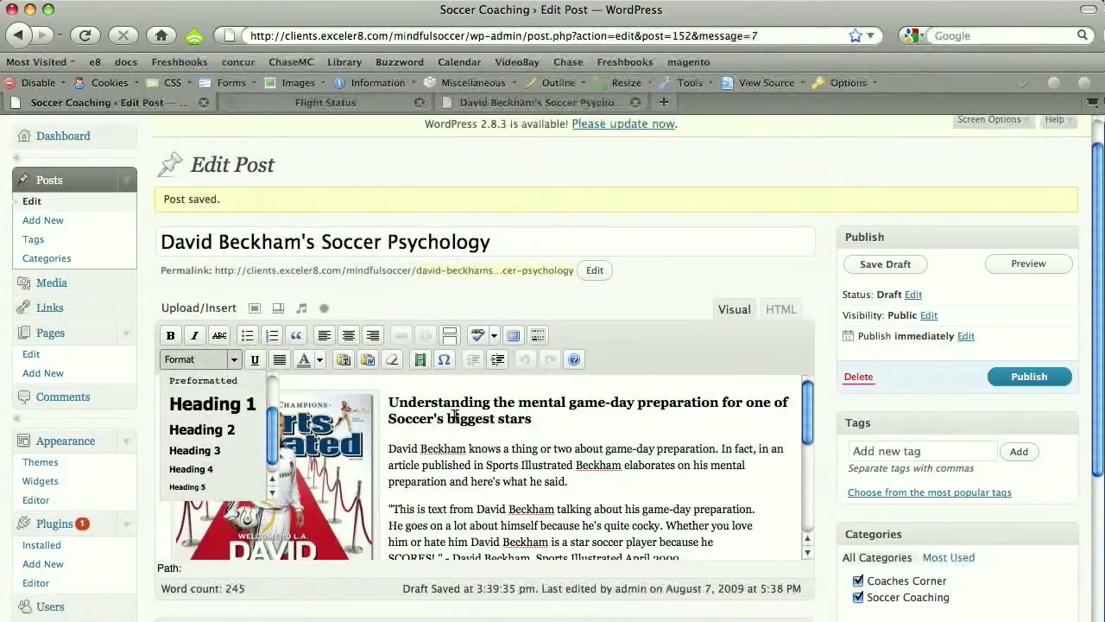
click(544, 478)
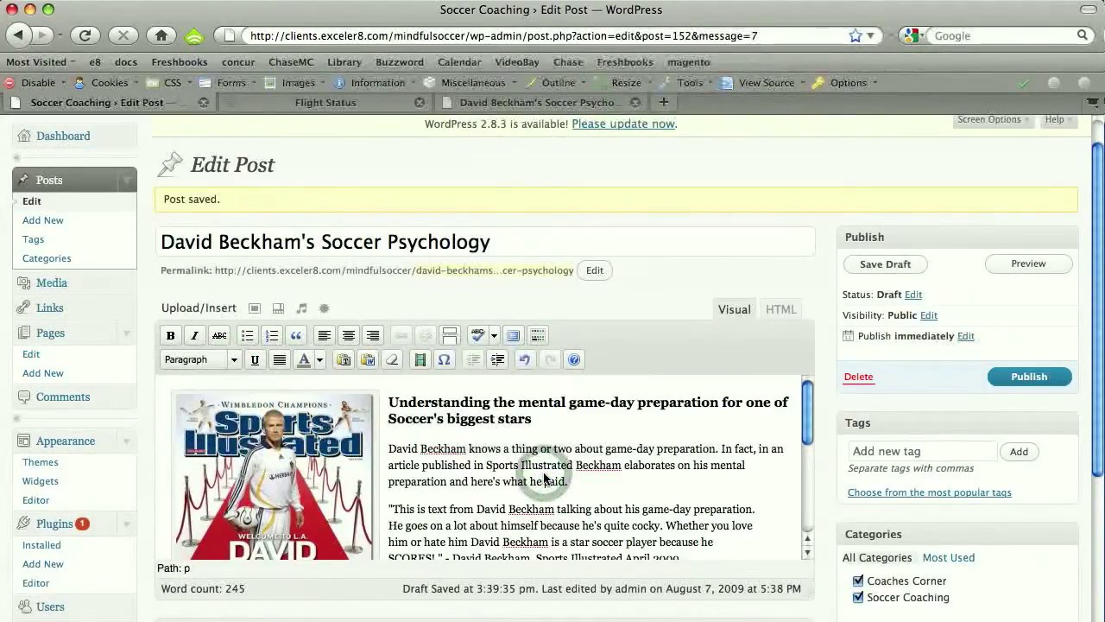
Reopen the HTML source and check the complete h3-tagged heading line against the paragraph below it.
click(781, 309)
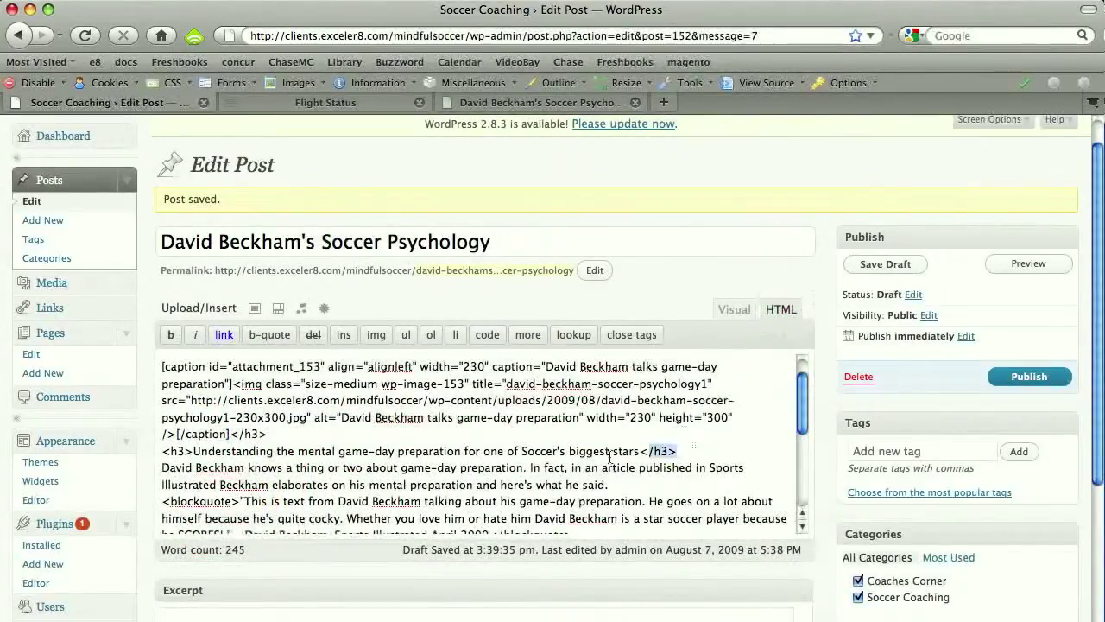
triple_click(682, 450)
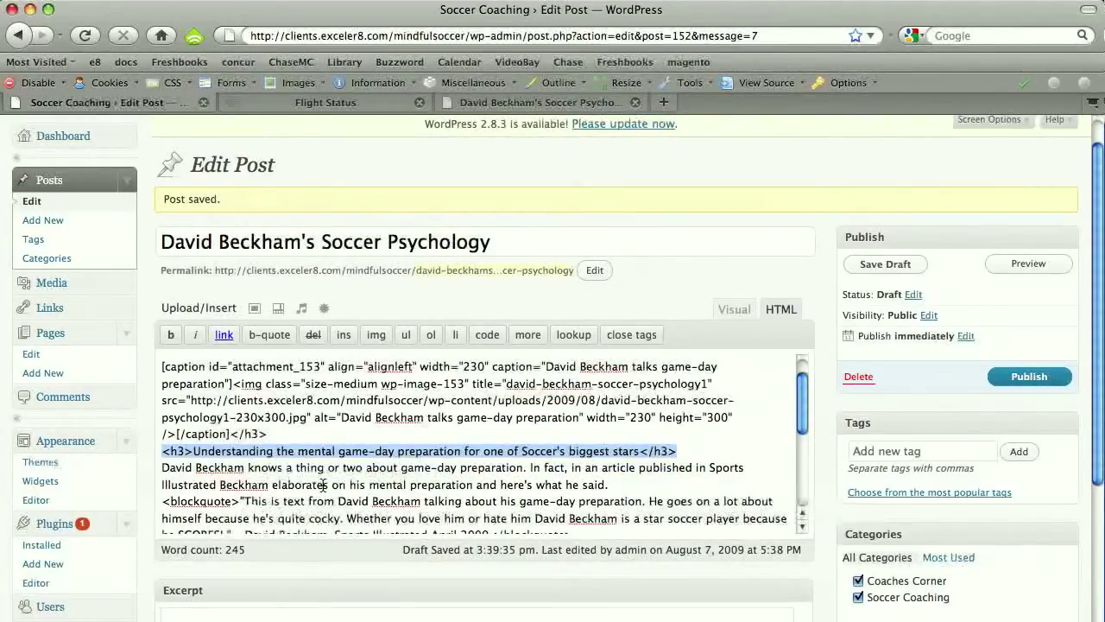
click(164, 469)
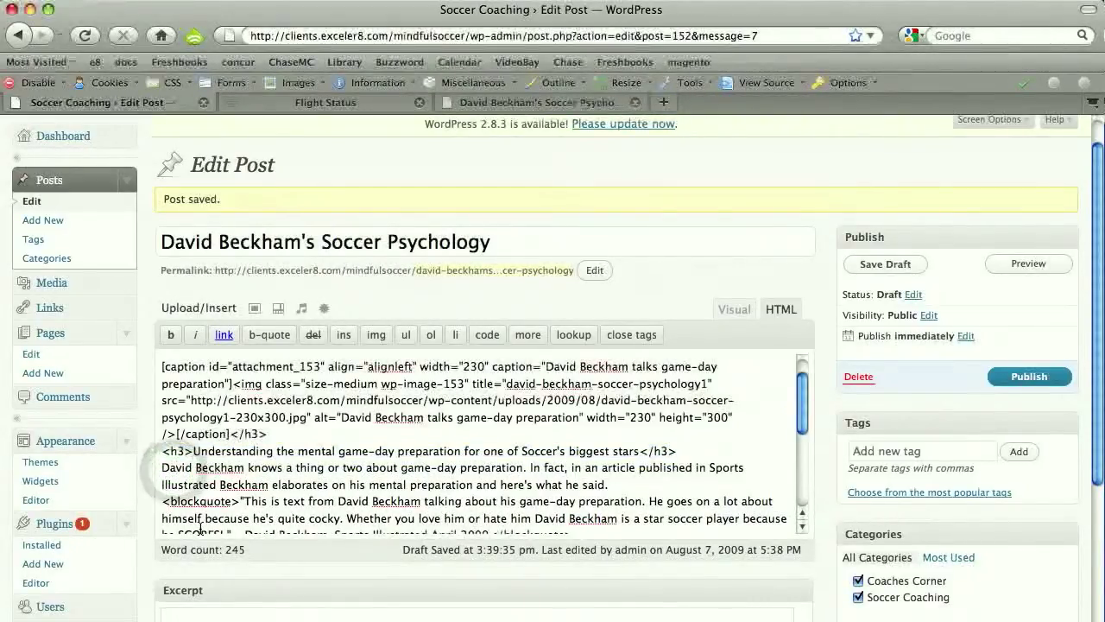
Find the strong tags around "soccer coaching" in the HTML source and compare them with the bold keywords in the visual editor.
scroll(418, 495, down, 1)
scroll(418, 496, down, 5)
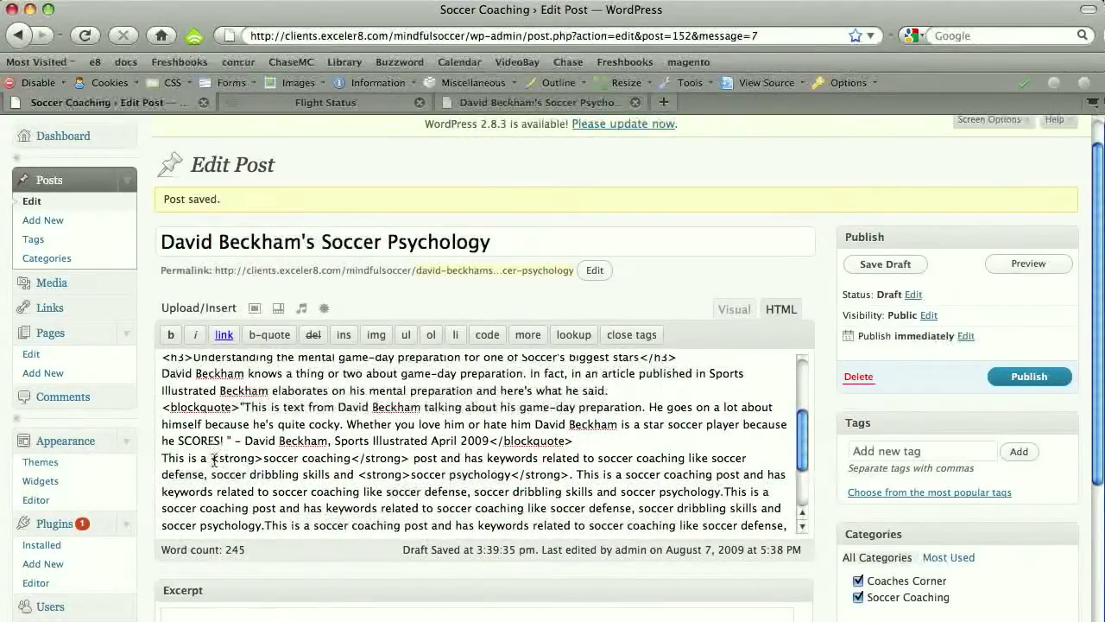
drag(213, 458, 398, 459)
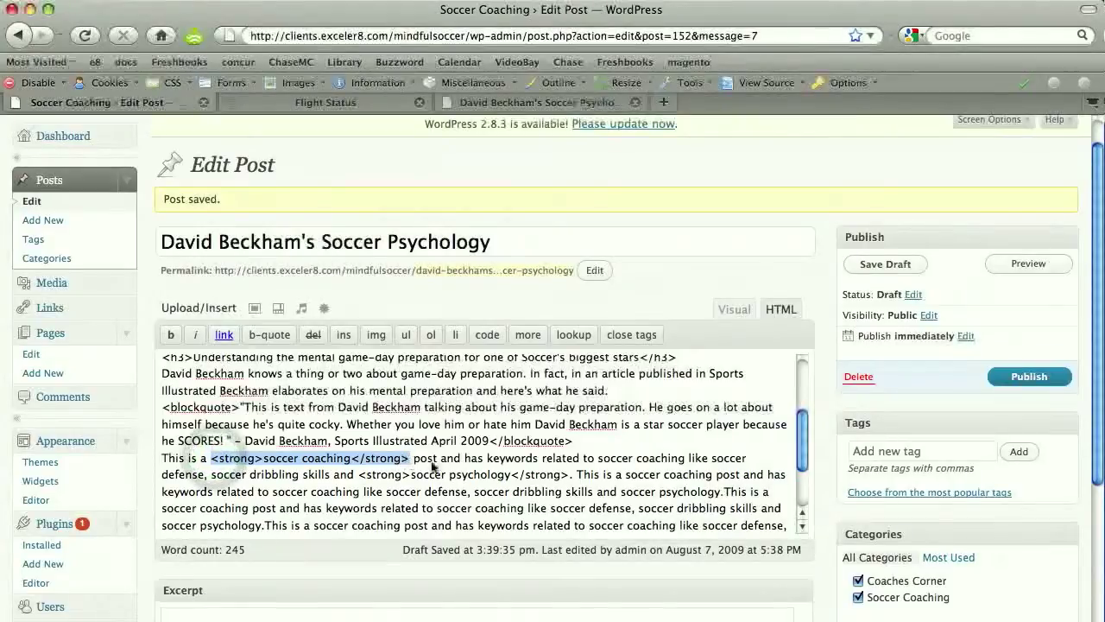
click(722, 310)
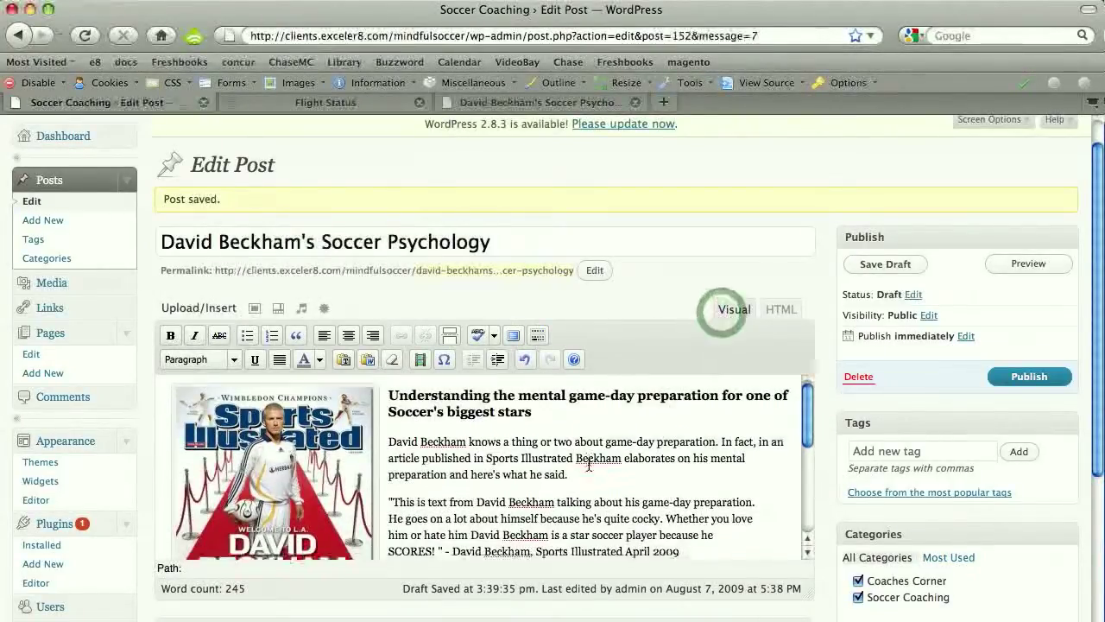
scroll(518, 458, down, 5)
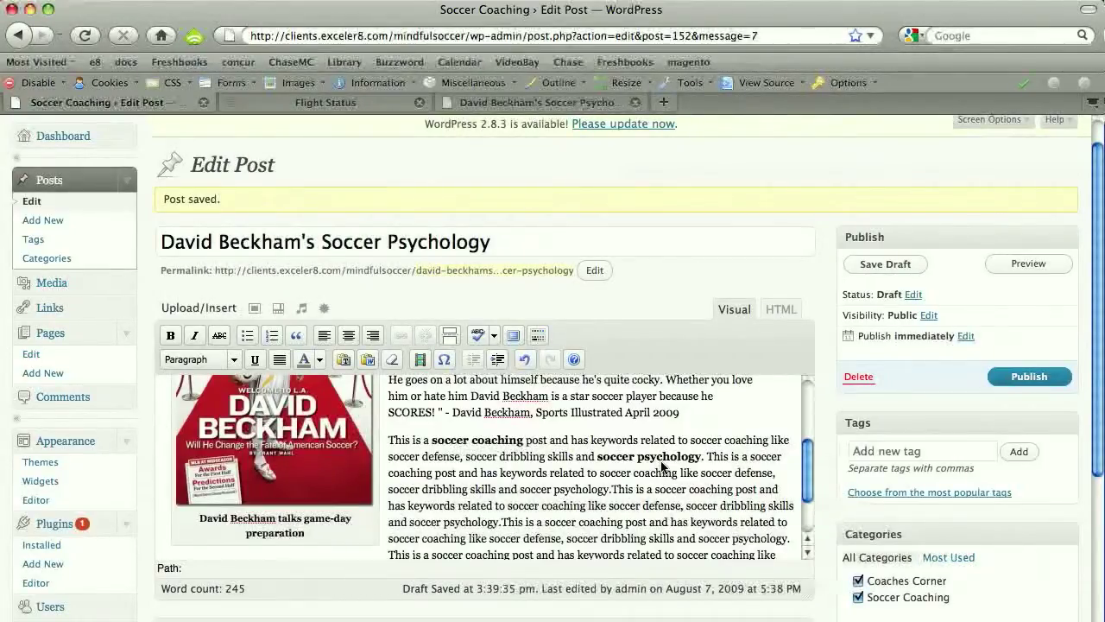
Compare the strong-tagged "soccer coaching" with the untagged text following it in the HTML source.
click(781, 318)
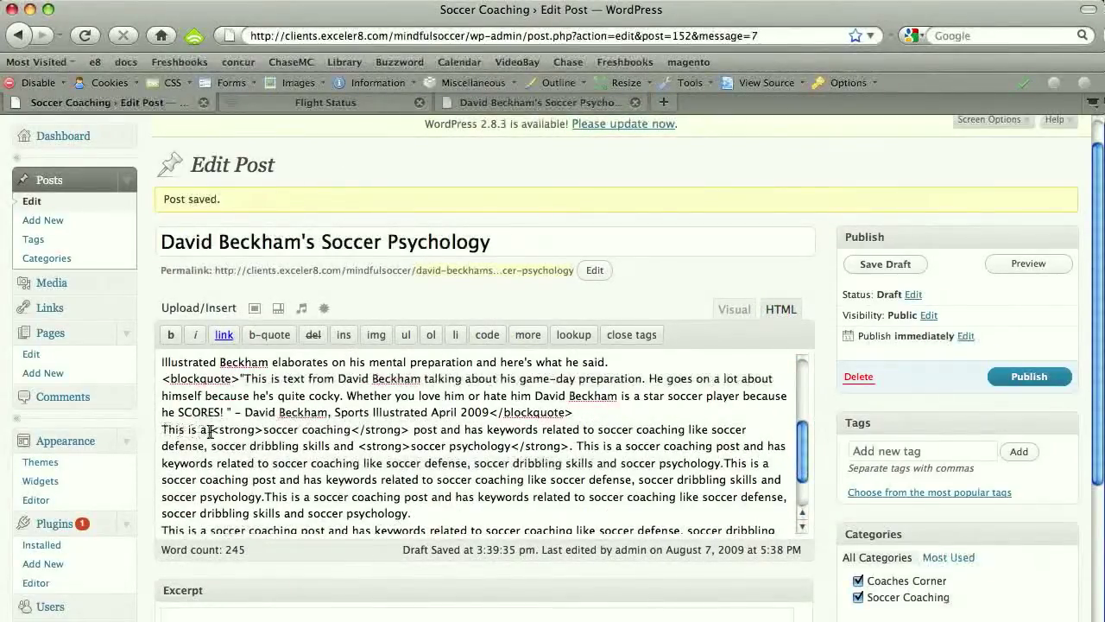
drag(210, 431, 409, 432)
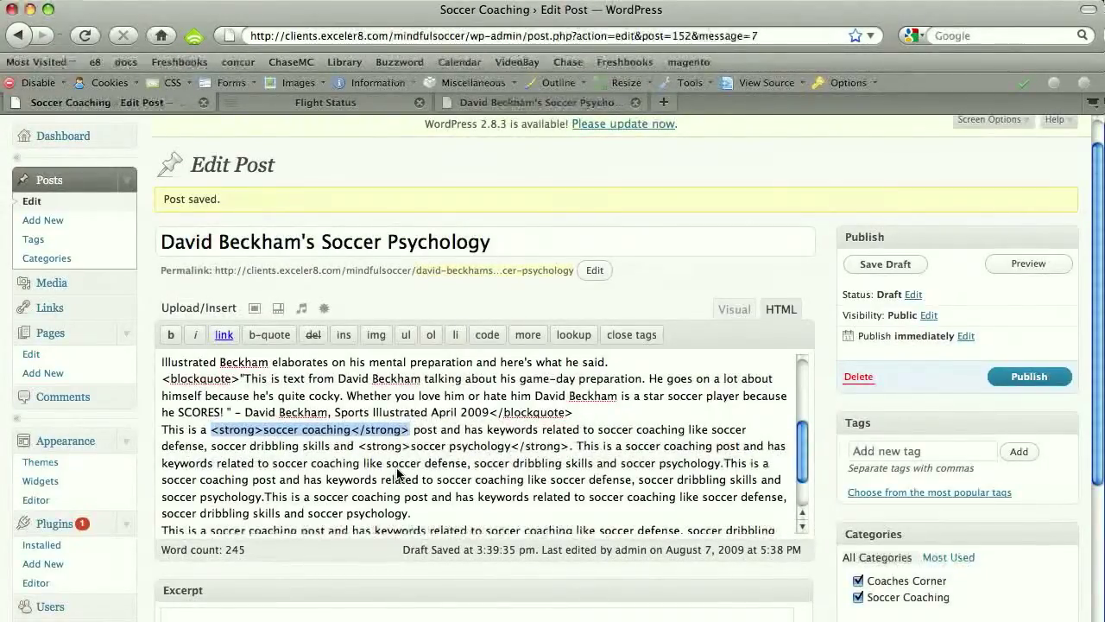
click(437, 440)
drag(473, 431, 635, 430)
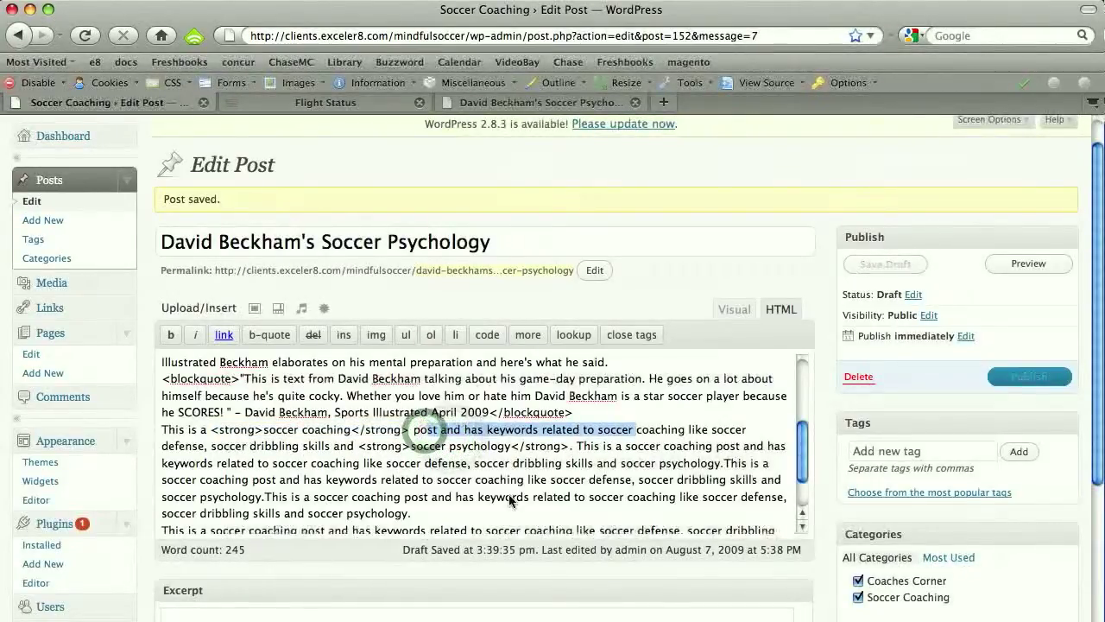
Review the post title, the Heading 3 line and the bold keywords in the visual editor.
click(734, 310)
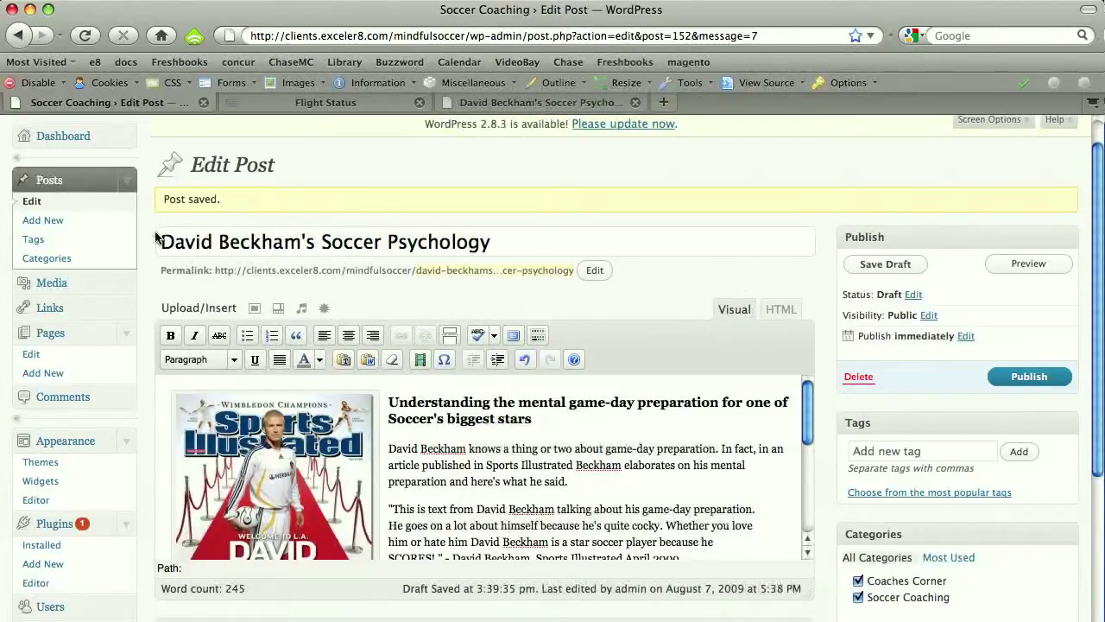
drag(159, 238, 490, 242)
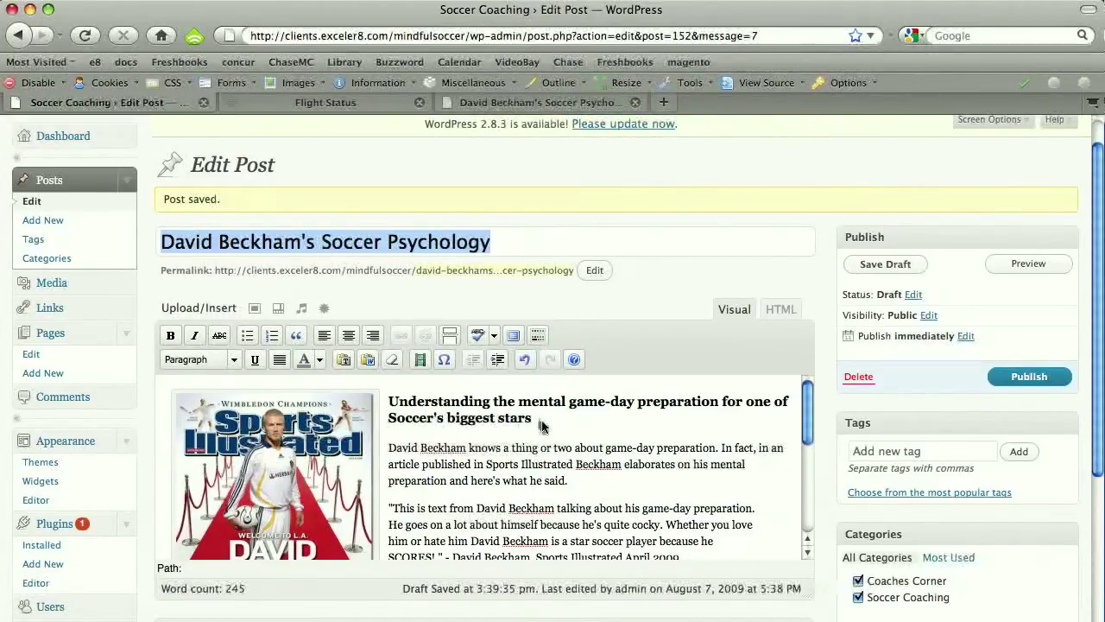
drag(544, 420, 398, 406)
key(ctrl+3)
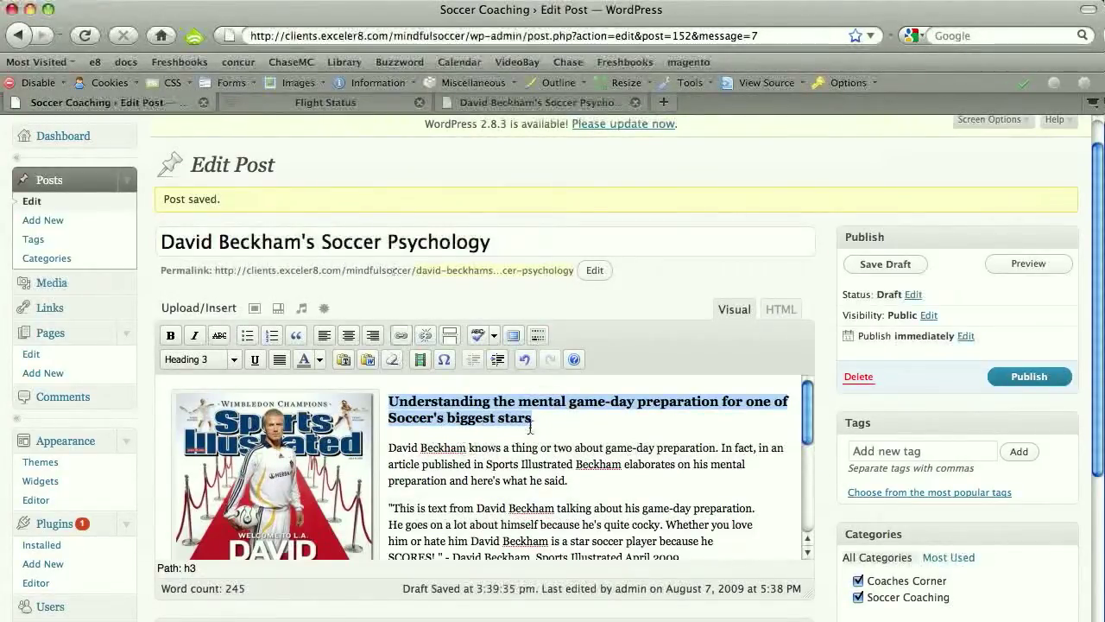
scroll(530, 428, down, 3)
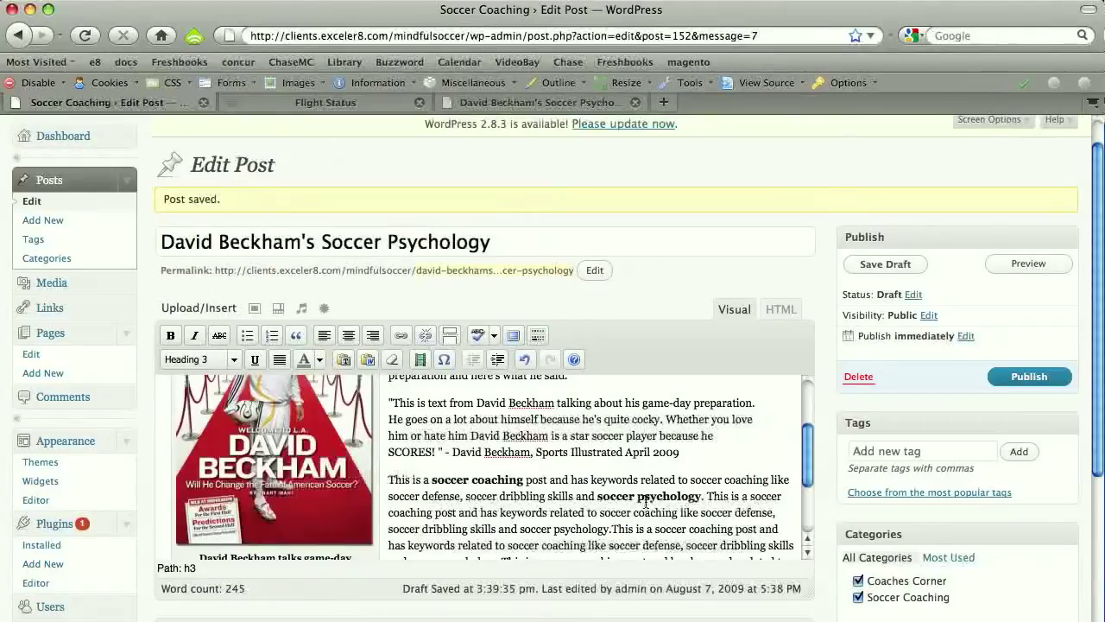
Publish the "David Beckham's Soccer Psychology" post and open the list of all posts.
click(1013, 378)
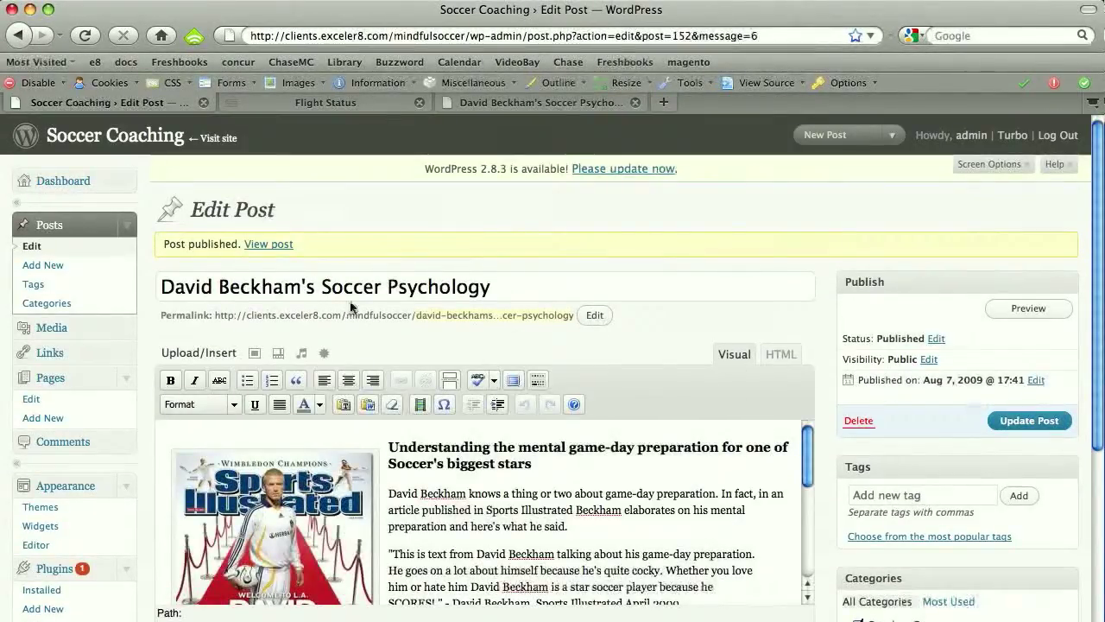
click(49, 225)
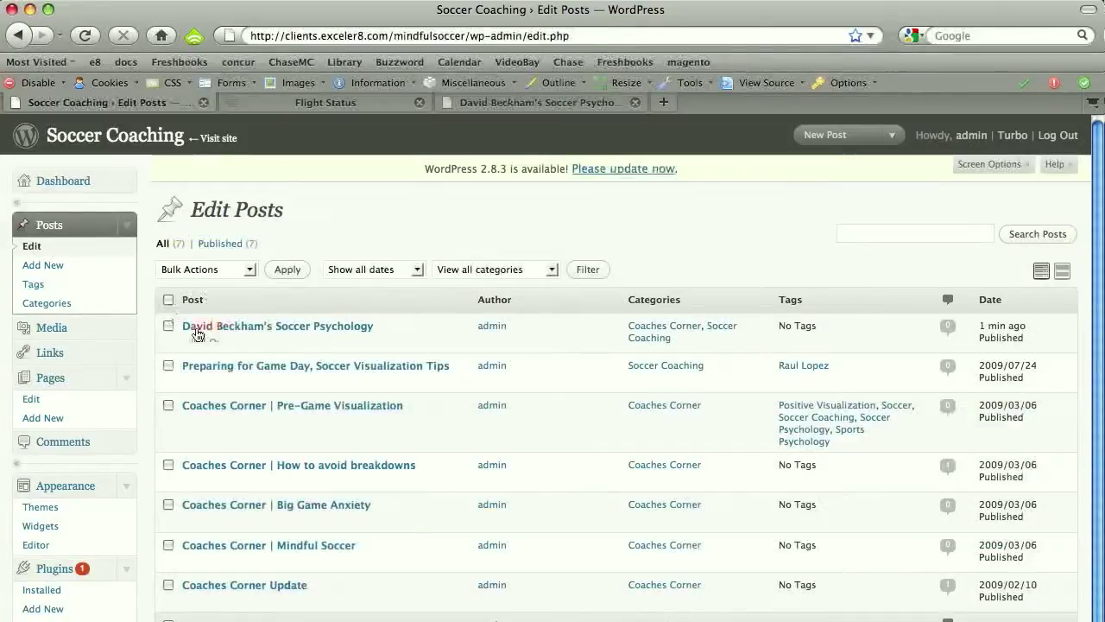
View the "David Beckham's Soccer Psychology" post on the website and open the site's home page.
mouse_move(197, 335)
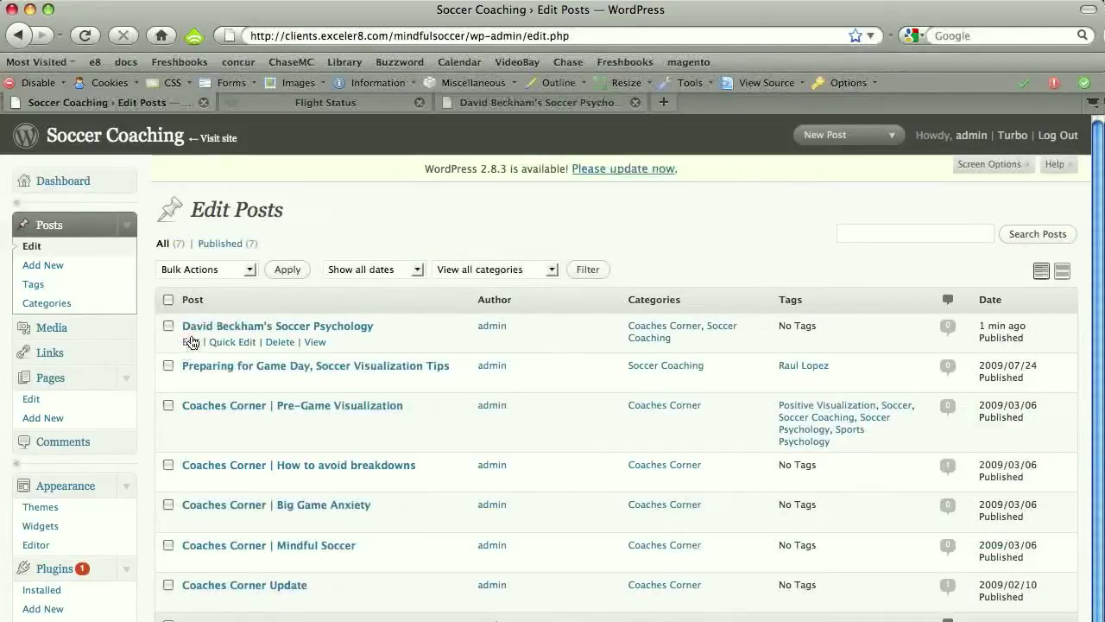
click(314, 342)
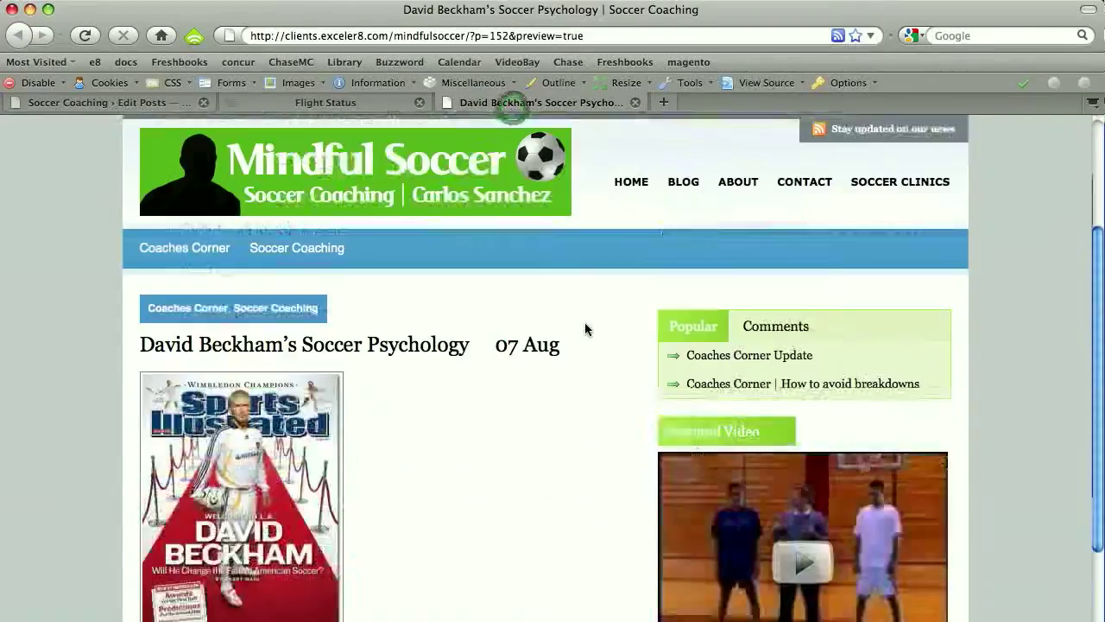
click(630, 182)
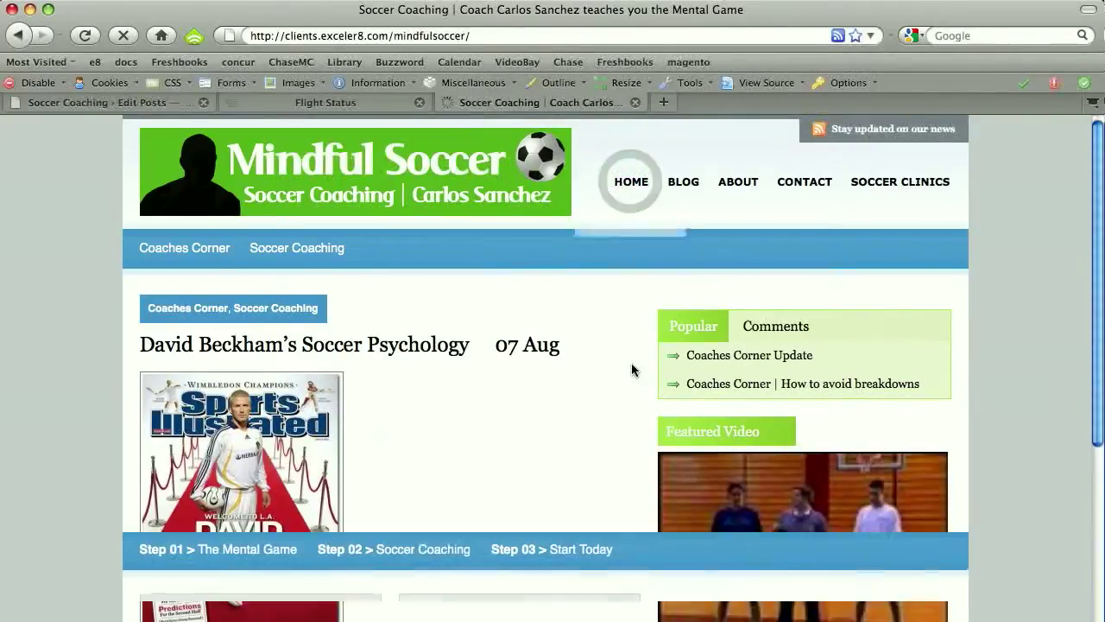
Open the "David Beckham's Soccer Psychology" post from the Coaches Corner list on the home page.
scroll(917, 417, down, 5)
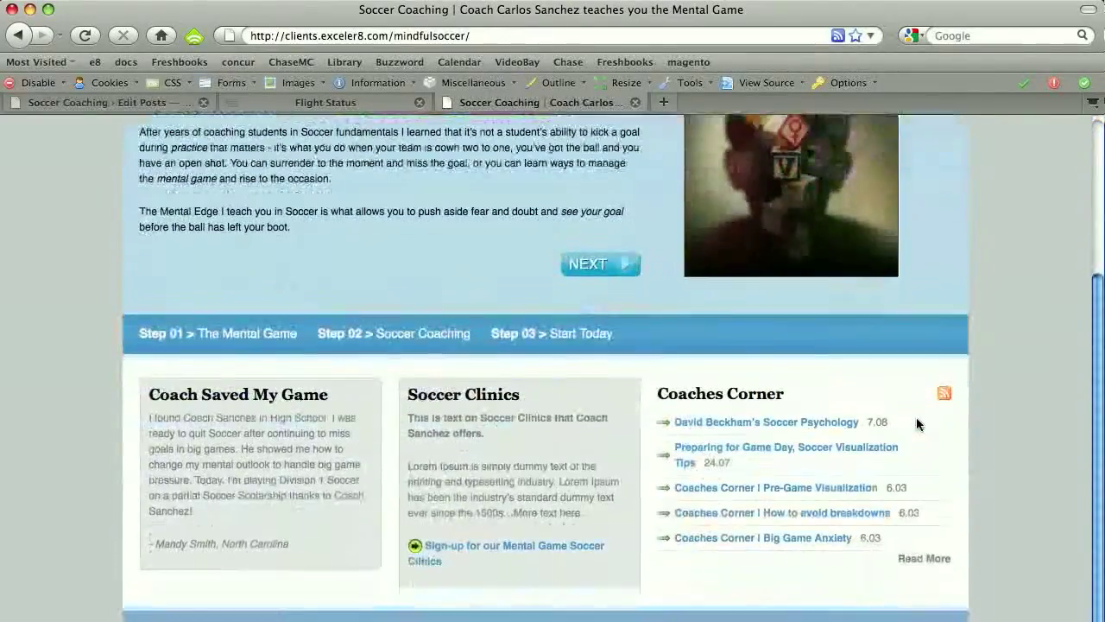
scroll(917, 423, down, 2)
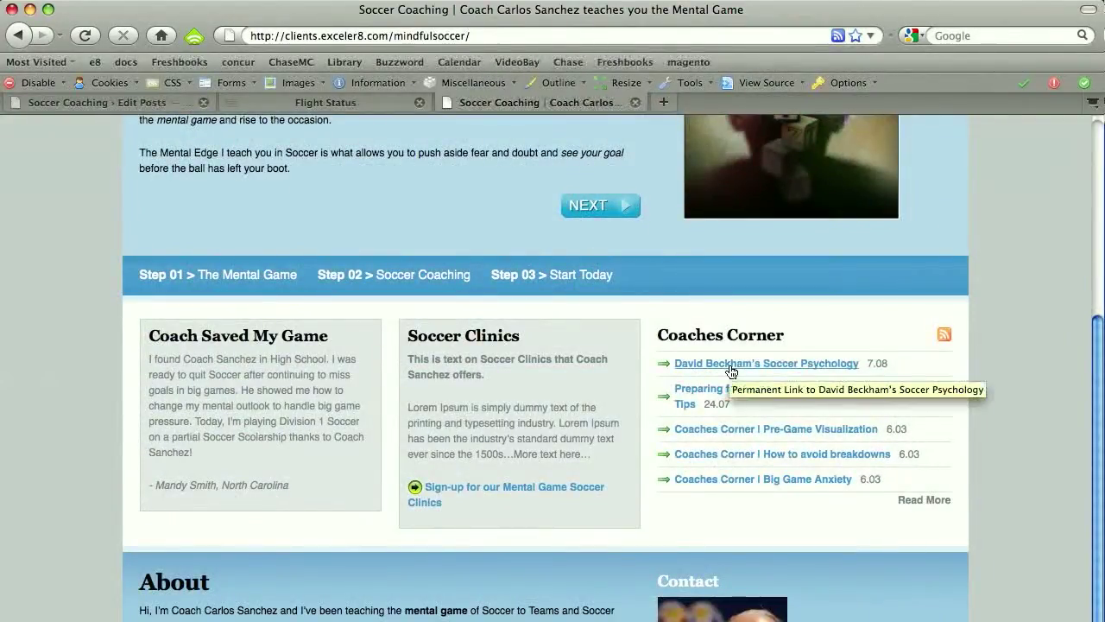
click(731, 365)
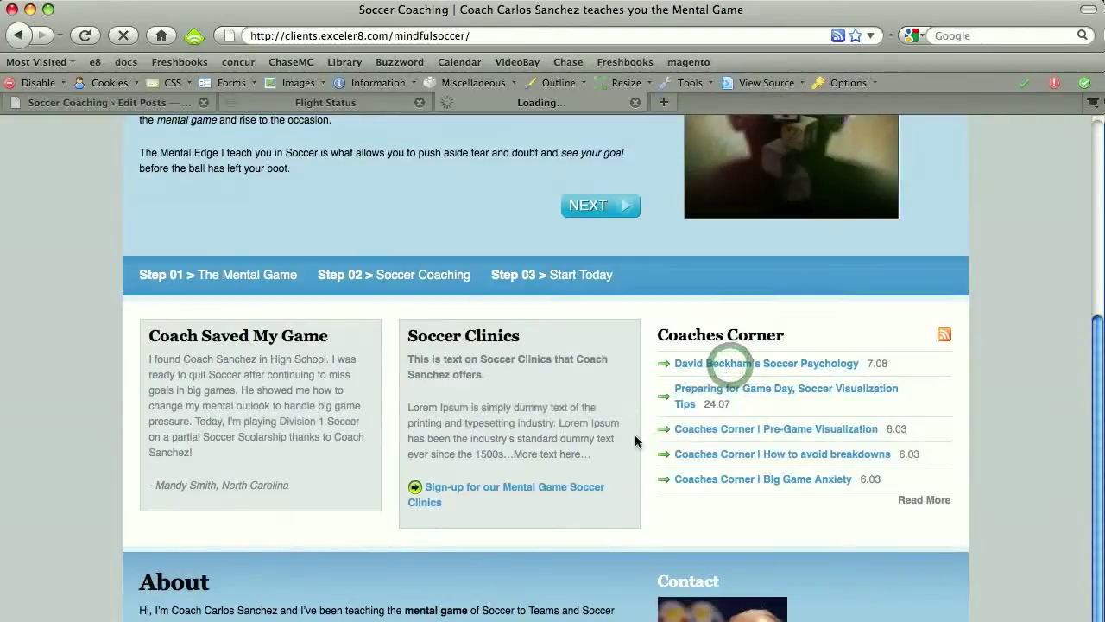
Review the published post's captioned image, heading, block quote and bold keywords, and return to the post's beginning.
scroll(611, 419, down, 3)
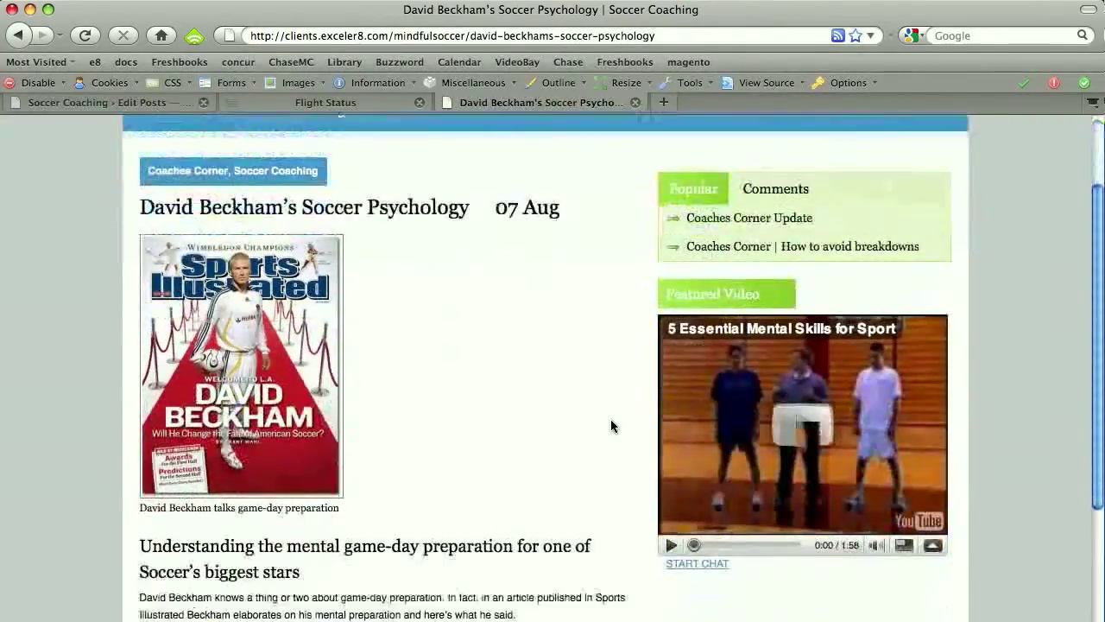
scroll(611, 421, down, 1)
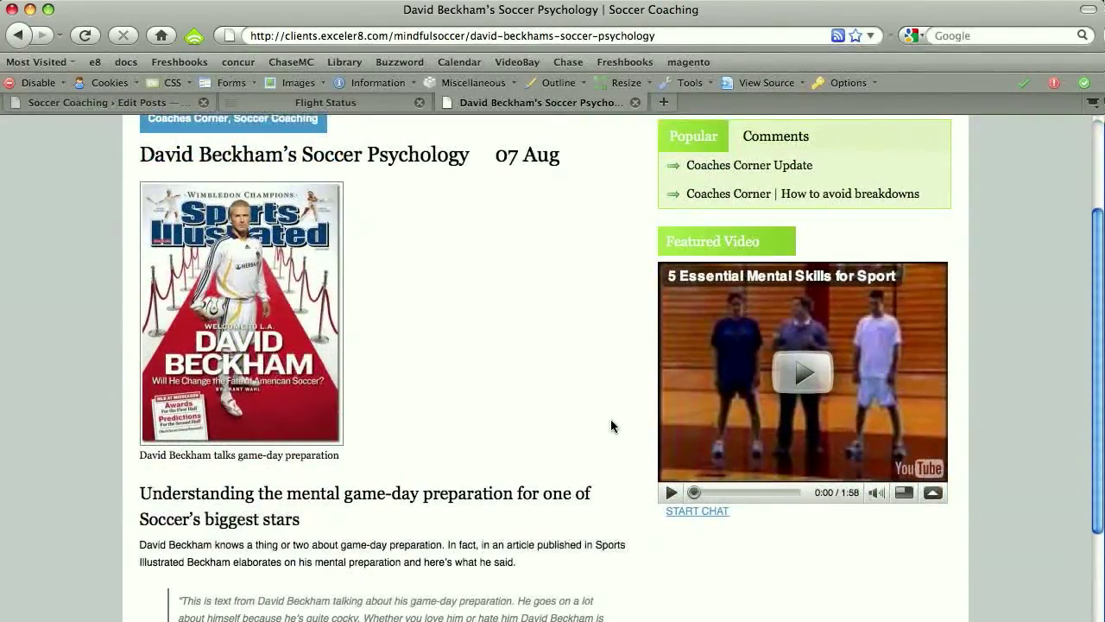
scroll(610, 426, down, 3)
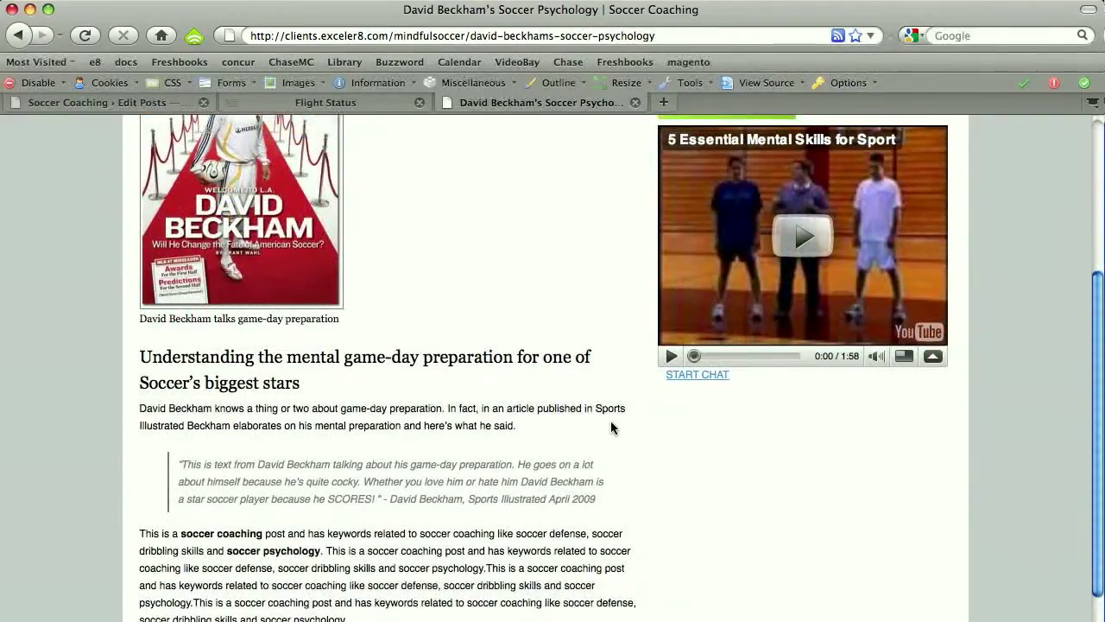
scroll(591, 432, down, 4)
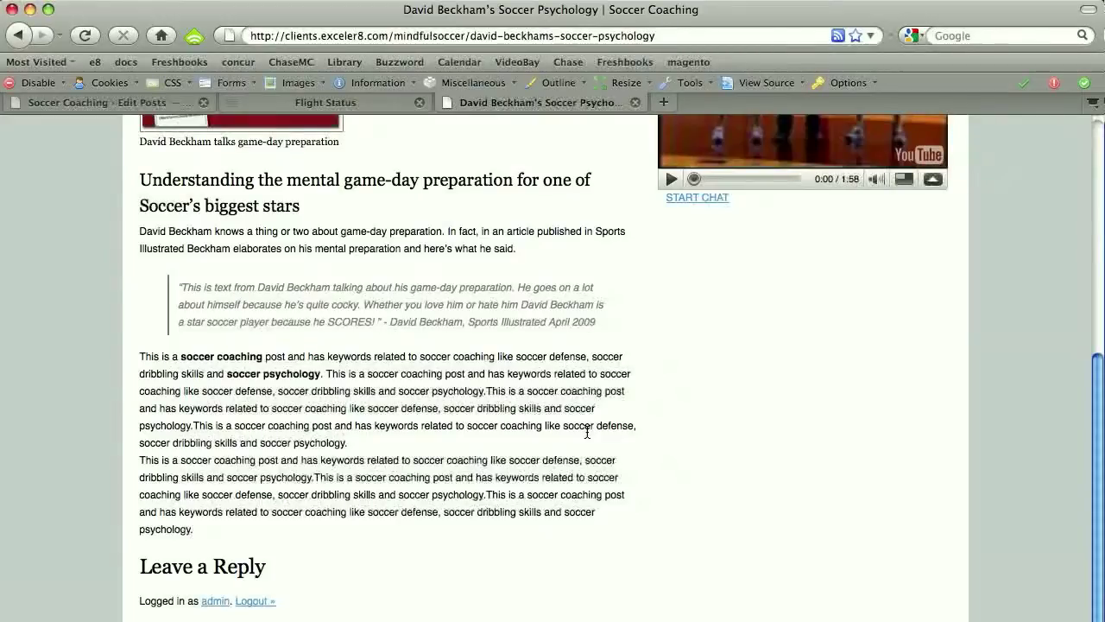
scroll(636, 471, up, 10)
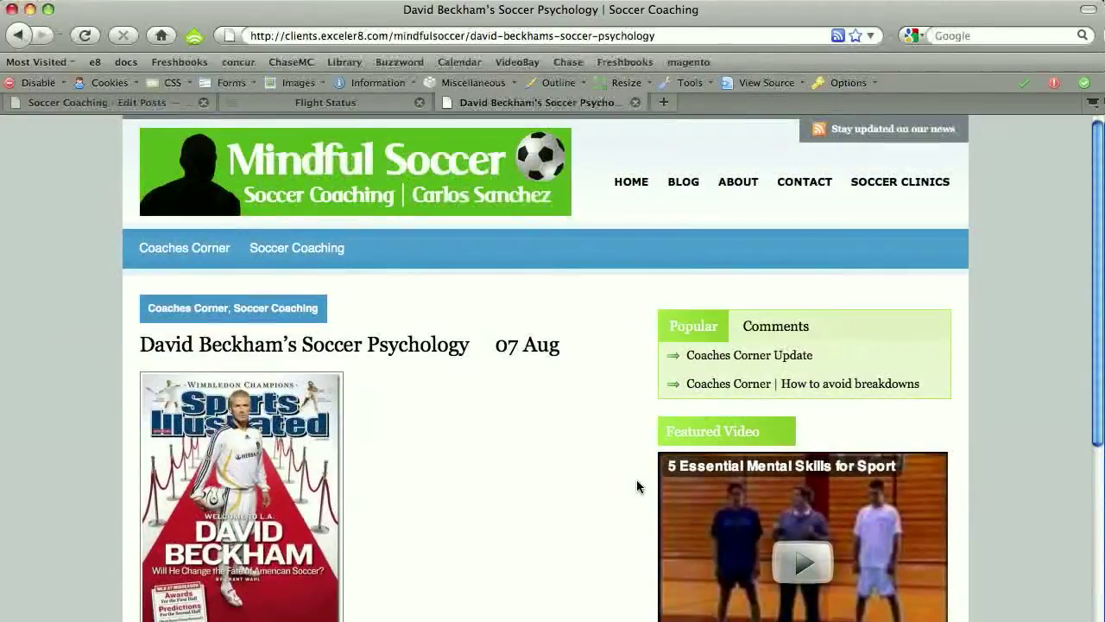